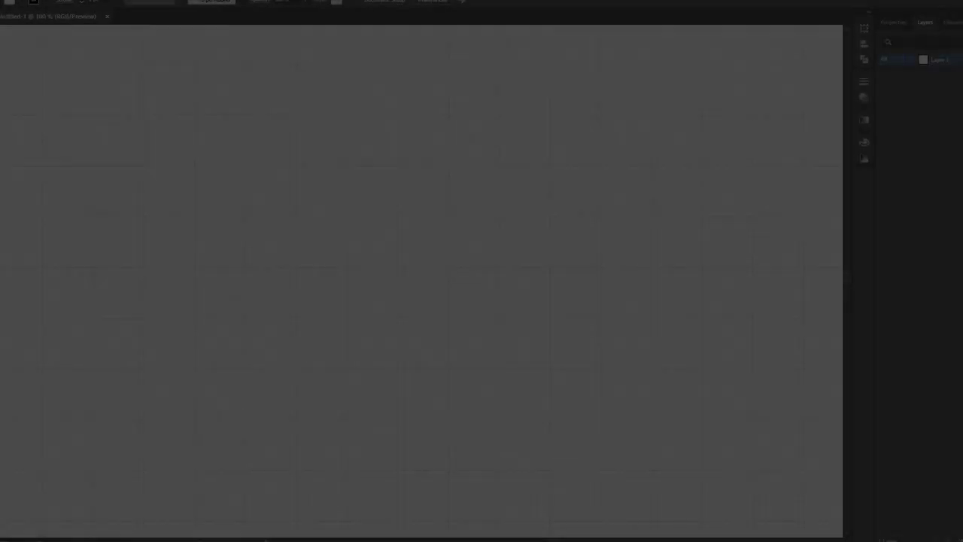
- Leave Illustrator for the Maya scene with the white sword silhouette behind a starting cube
scroll(422, 235, down, 2)
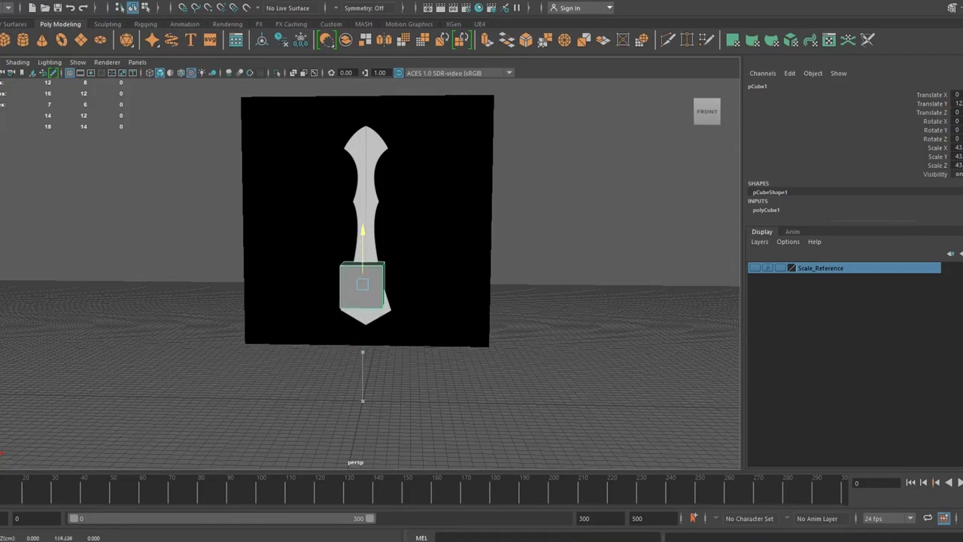
- Give polyCube1 2 width and 13 height subdivisions, check its views, and frame it front-on
key(ctrl+a)
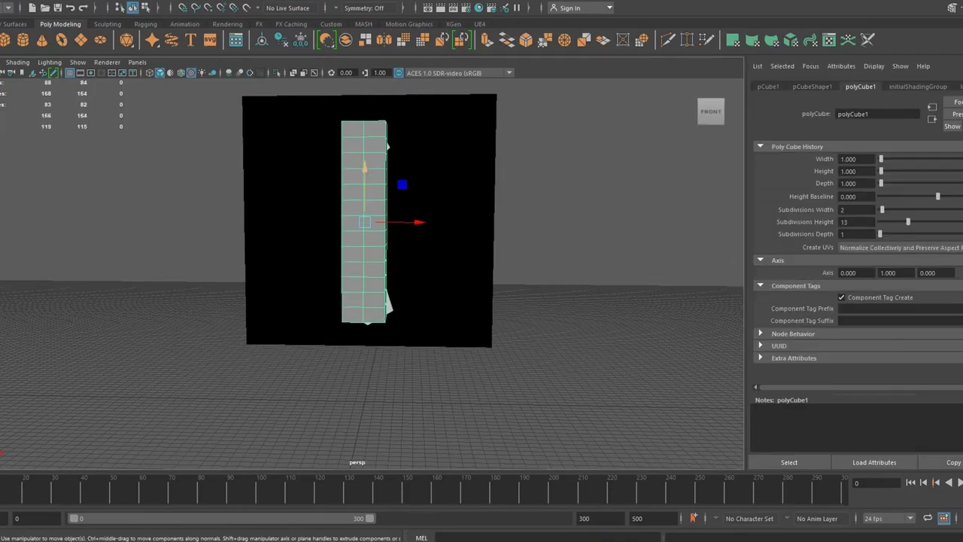
key(space)
key(space)
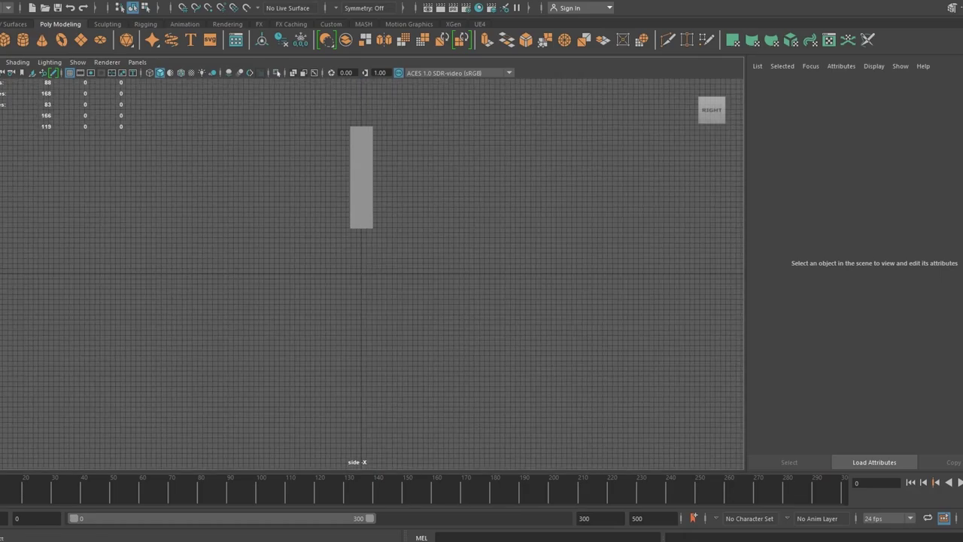
key(4)
key(space)
key(space)
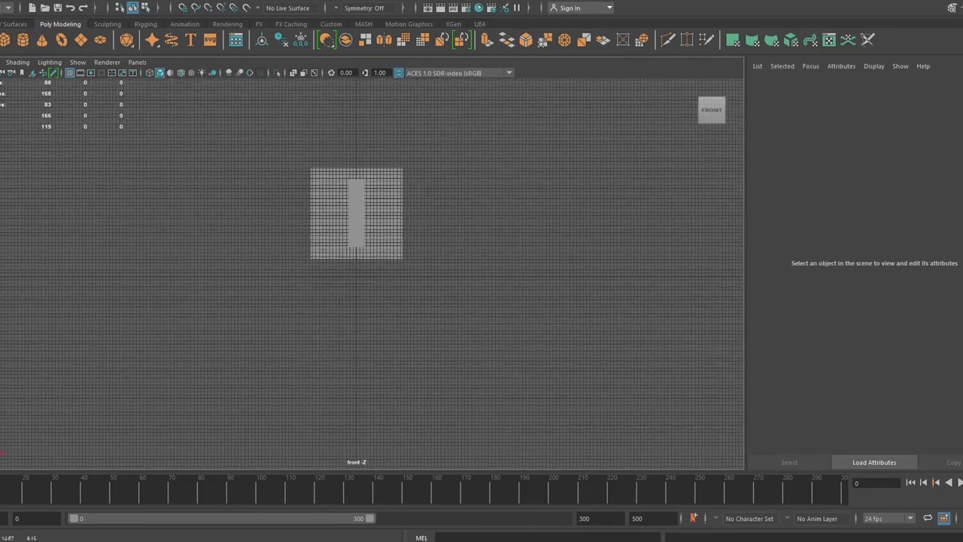
key(5)
key(space)
key(space)
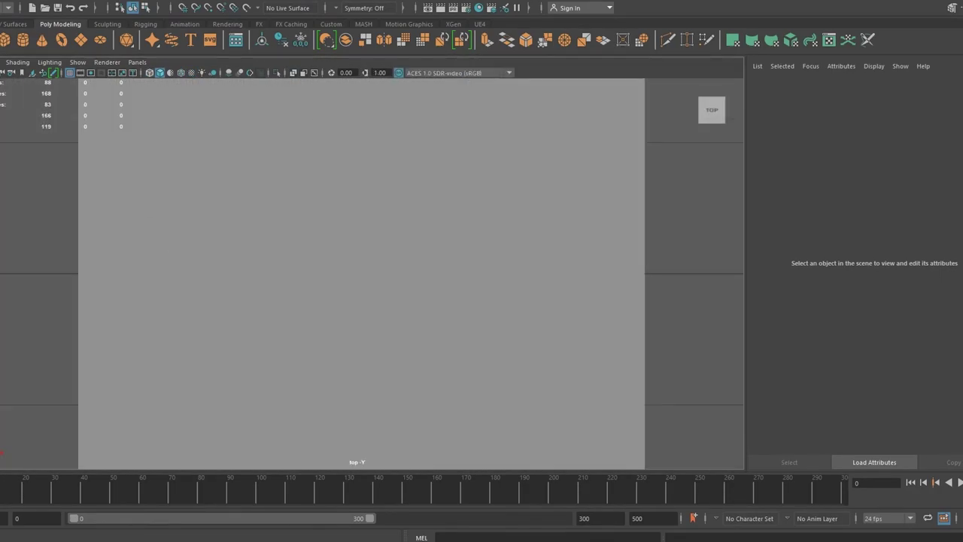
click(361, 273)
key(space)
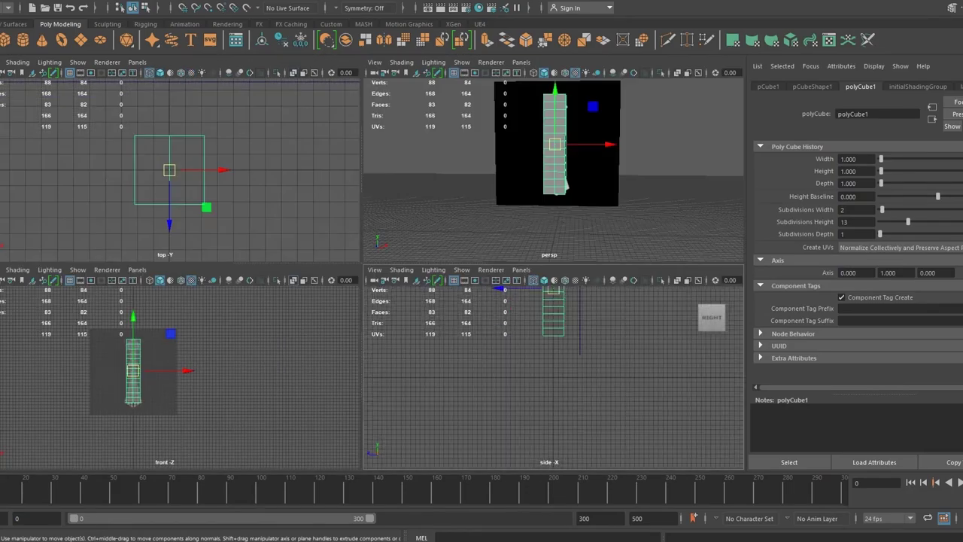
key(space)
scroll(301, 301, up, 3)
scroll(301, 301, up, 3)
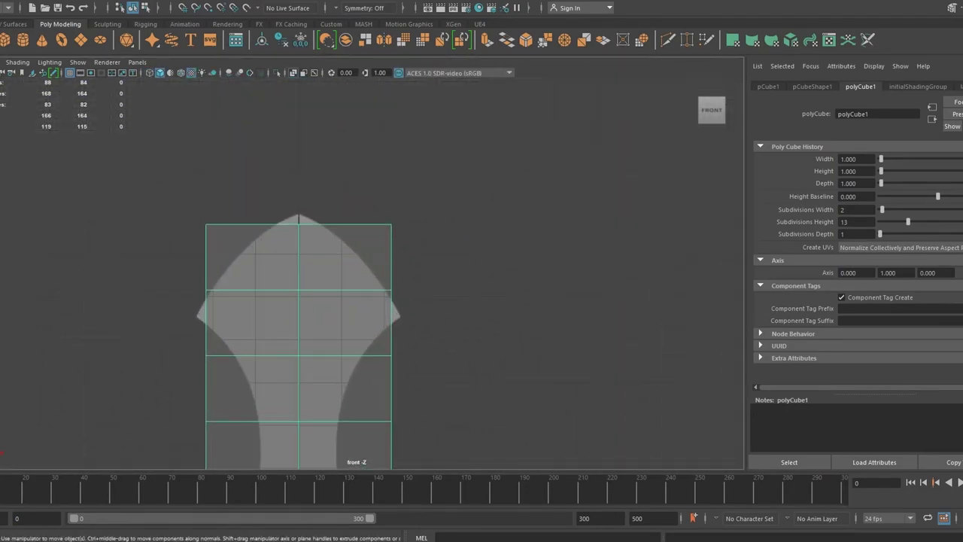
- Scale the block's top points and middle row inward to form the pointed tip
scroll(362, 275, up, 2)
click(278, 209)
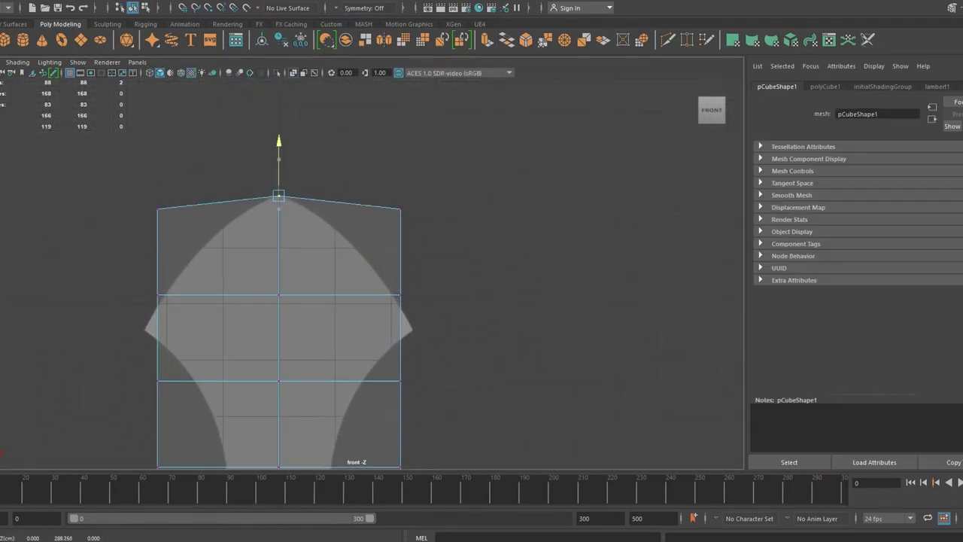
key(r)
drag(329, 209, 293, 208)
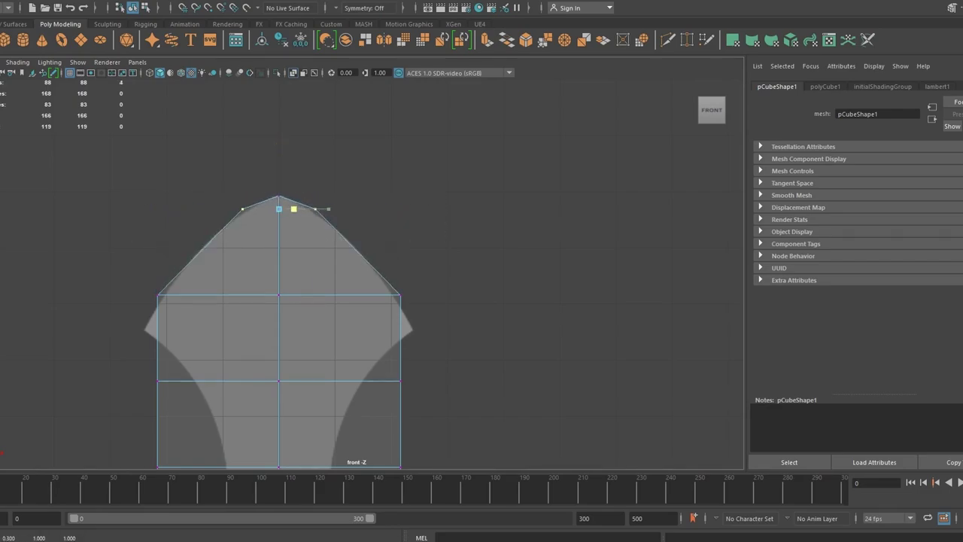
drag(147, 264, 410, 312)
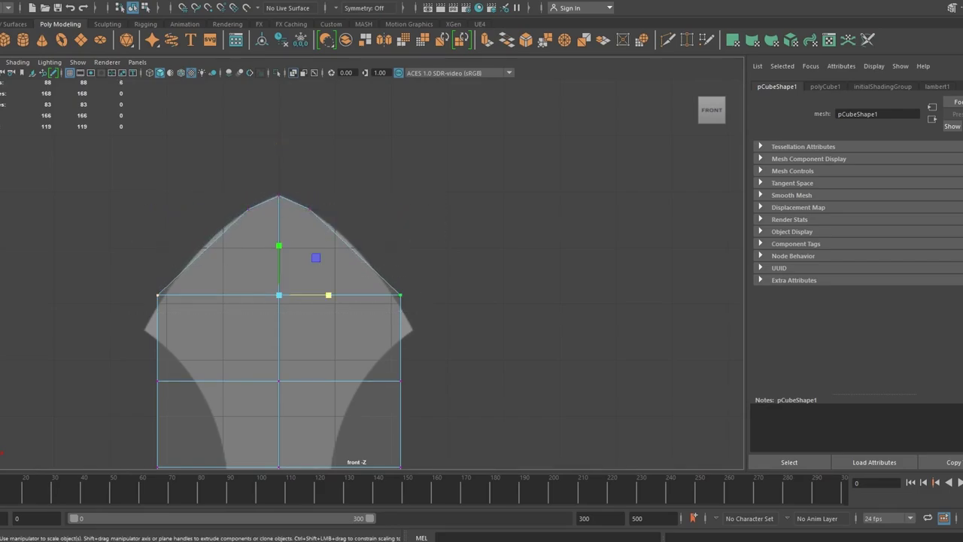
drag(327, 295, 311, 295)
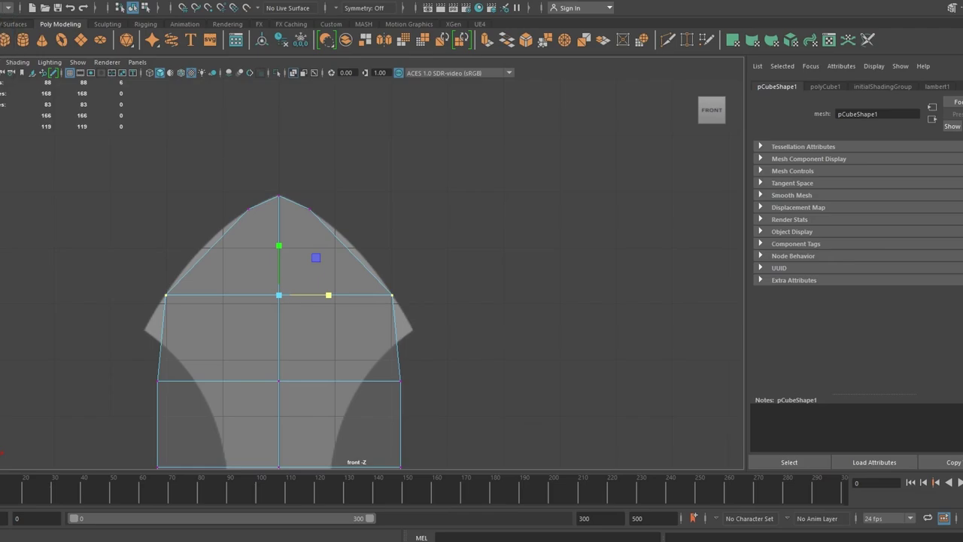
- Insert an edge loop below the tip and scale its row toward the outline's edges
click(258, 77)
click(335, 333)
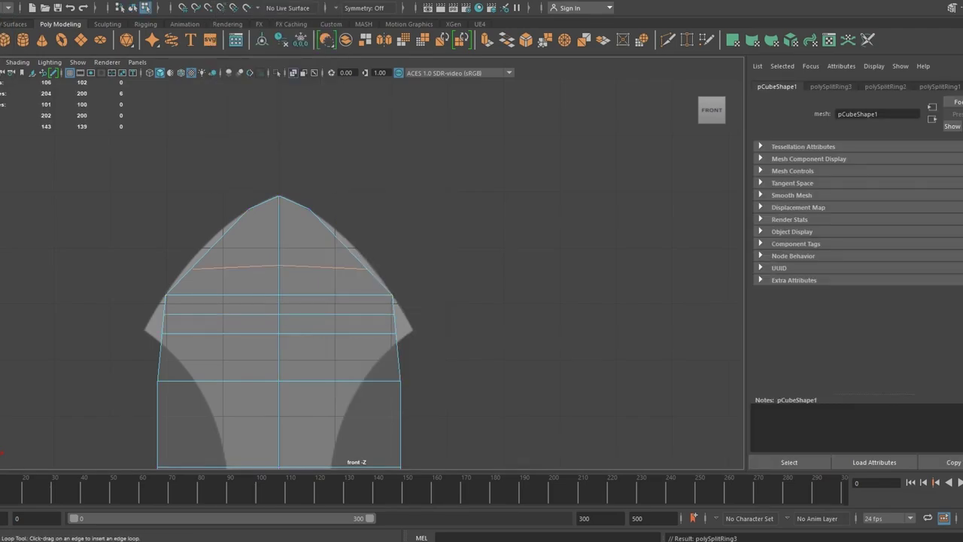
scroll(75, 359, up, 3)
click(76, 359)
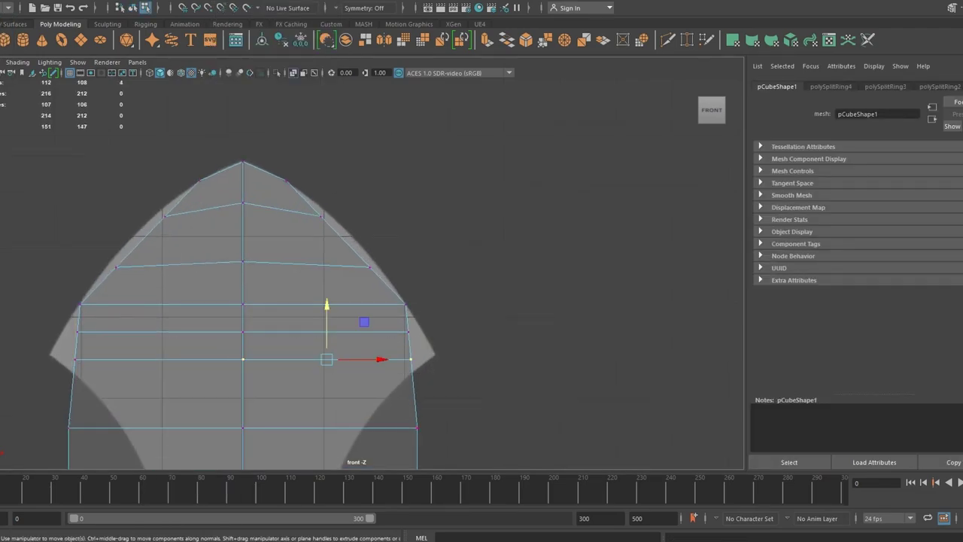
key(r)
drag(293, 359, 299, 359)
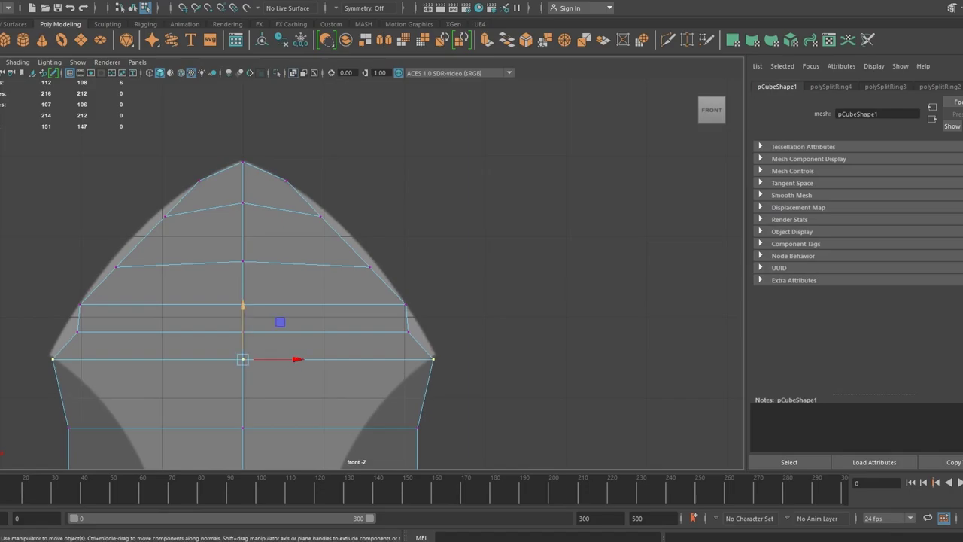
key(ctrl+z)
key(ctrl+z)
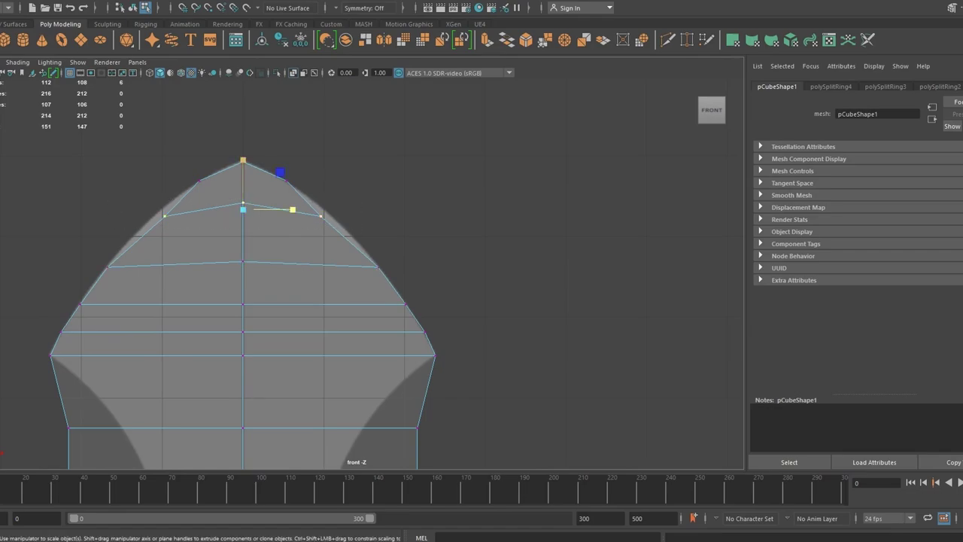
- Straighten a curved row and pull the mesh bottom into a point with spread corners
drag(243, 160, 244, 209)
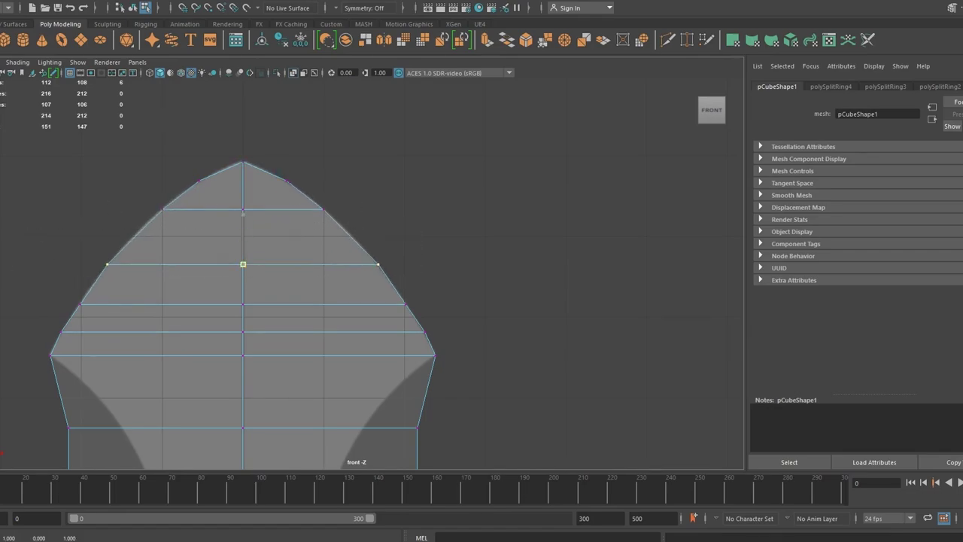
scroll(417, 288, down, 2)
alt+middle_drag(417, 301, 418, 123)
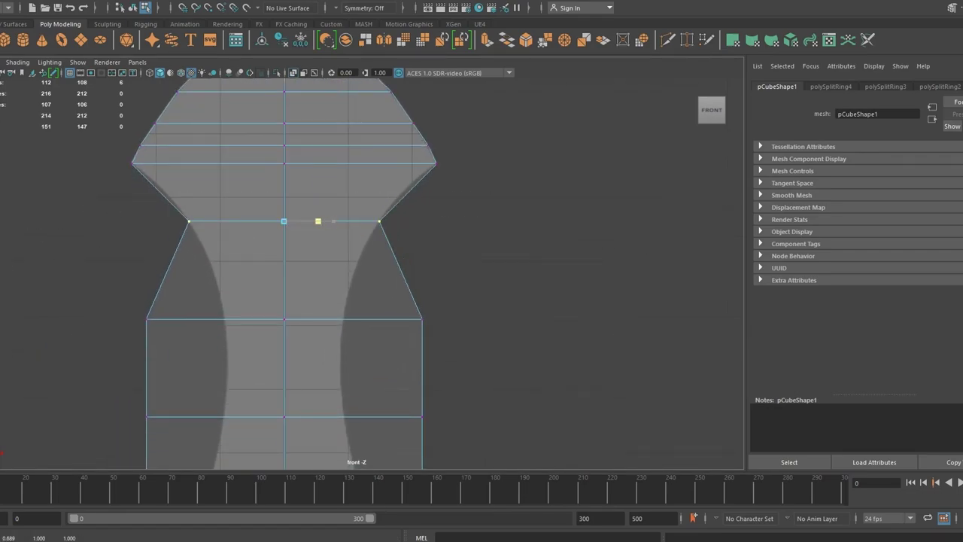
key(w)
scroll(372, 274, down, 3)
scroll(372, 274, up, 2)
alt+middle_drag(371, 338, 372, 271)
drag(311, 241, 311, 309)
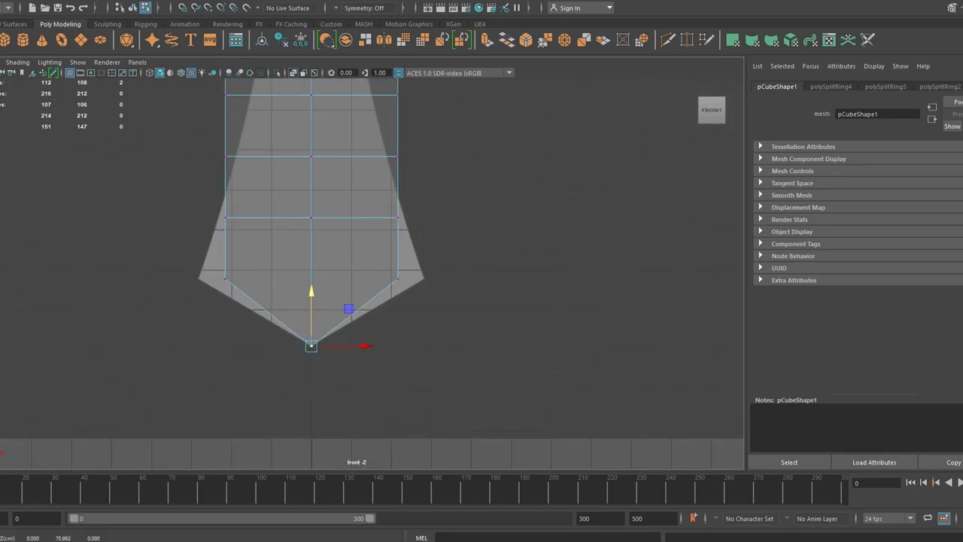
drag(360, 278, 375, 278)
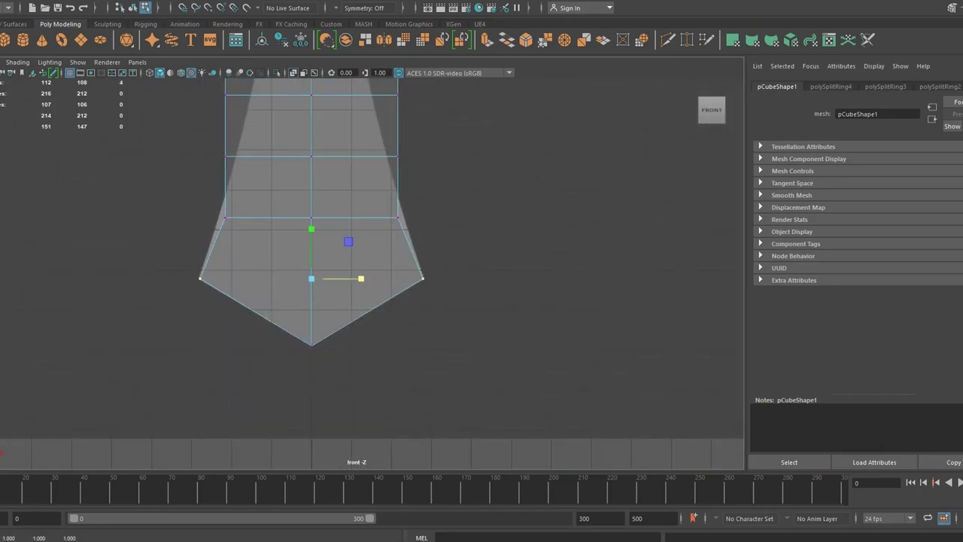
- Narrow the middle rings of points into an hourglass waist following the grip outline
drag(361, 156, 354, 156)
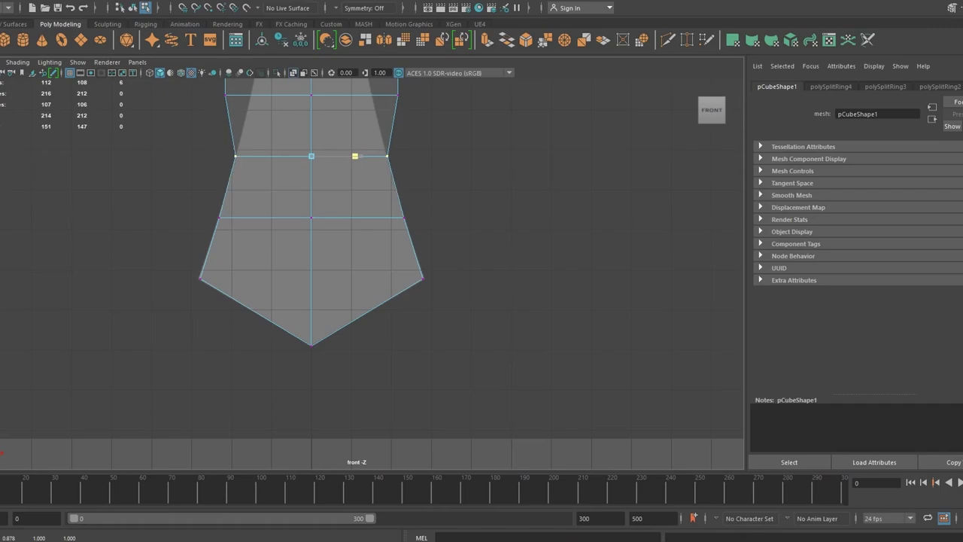
alt+middle_drag(331, 150, 331, 346)
drag(468, 291, 383, 279)
drag(382, 282, 374, 281)
drag(397, 217, 397, 217)
drag(381, 208, 362, 208)
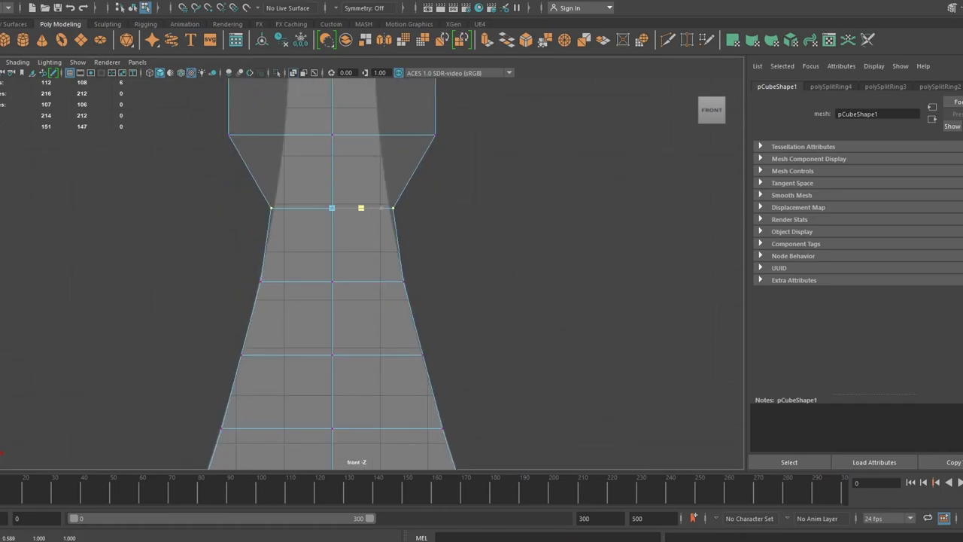
alt+middle_drag(331, 225, 346, 260)
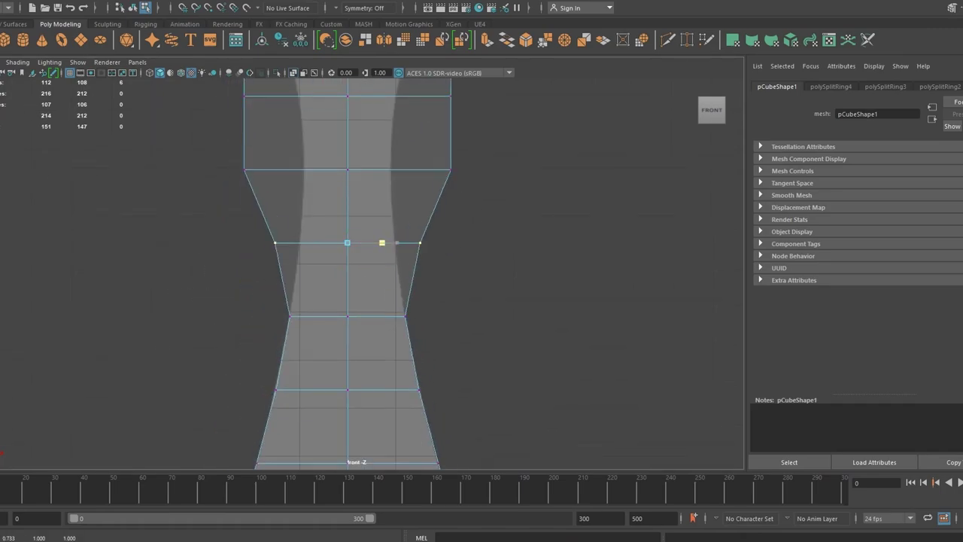
drag(386, 243, 370, 242)
drag(397, 169, 368, 170)
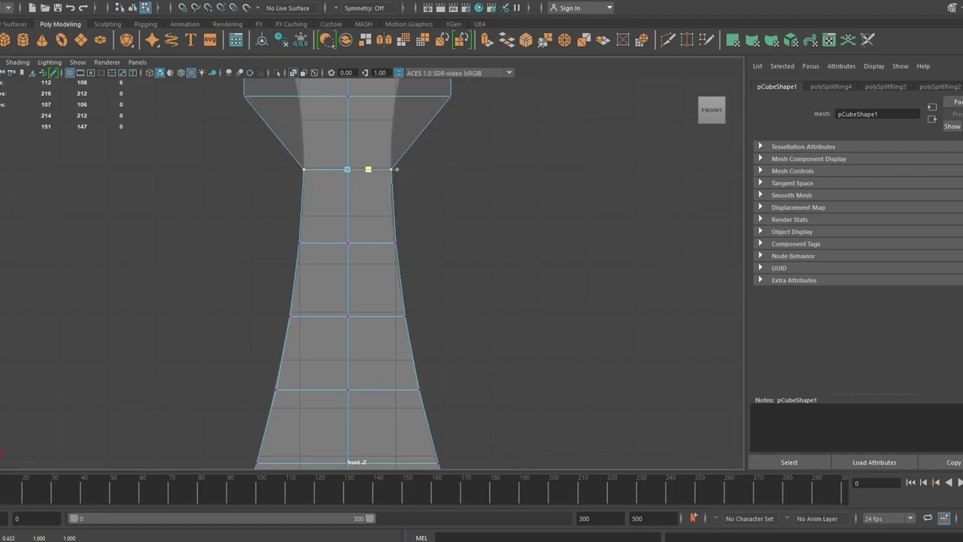
middle_drag(397, 170, 409, 246)
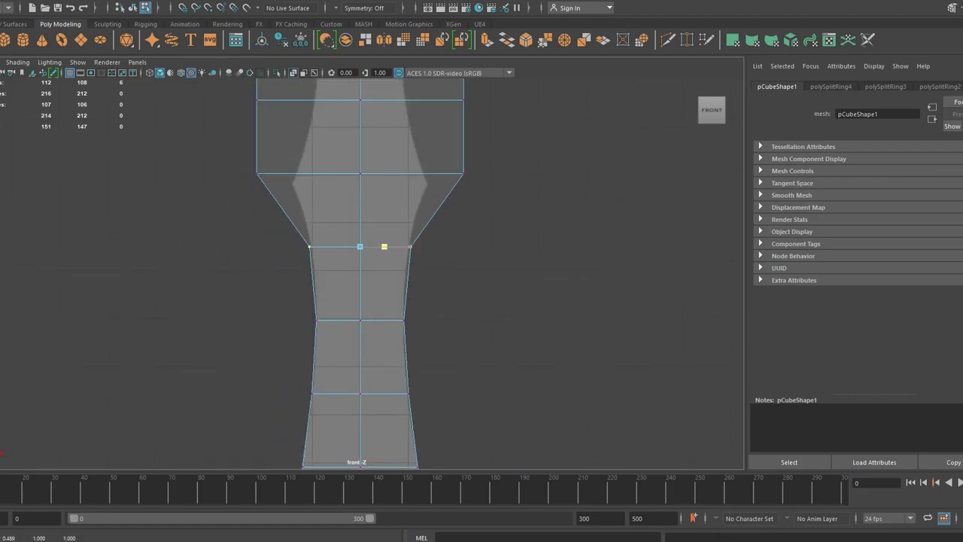
- Scale the upper flare's rings inward in X to match the reference outline
drag(188, 153, 491, 193)
drag(411, 183, 400, 183)
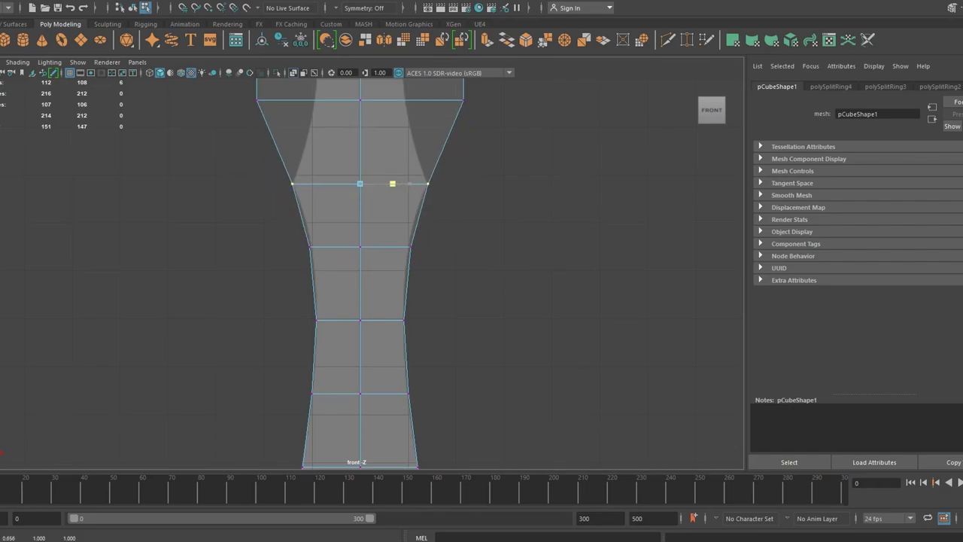
alt+middle_drag(410, 183, 381, 255)
drag(392, 256, 380, 255)
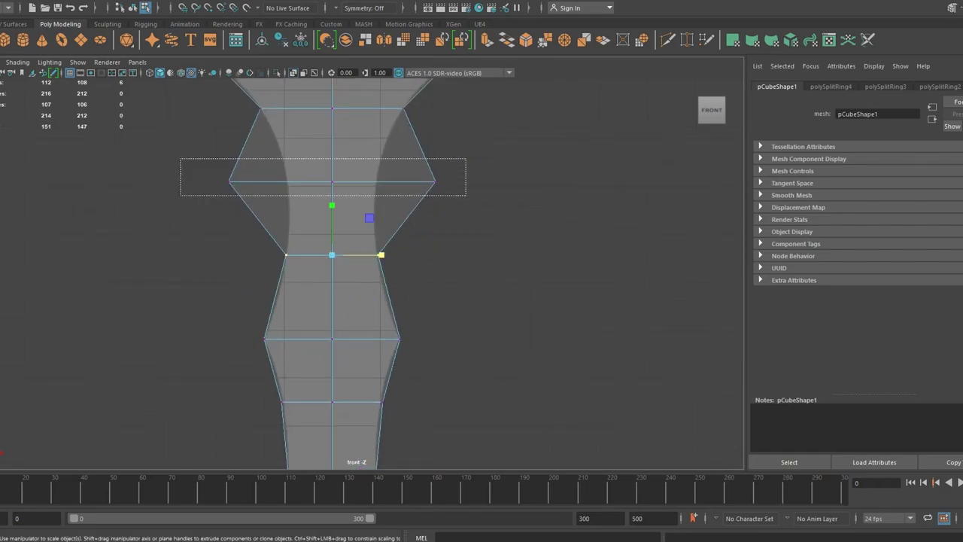
drag(179, 156, 467, 198)
drag(410, 181, 381, 182)
- Insert two edge loops across the sword head, scaling the first to hug the outline
shift+right_drag(381, 182, 354, 226)
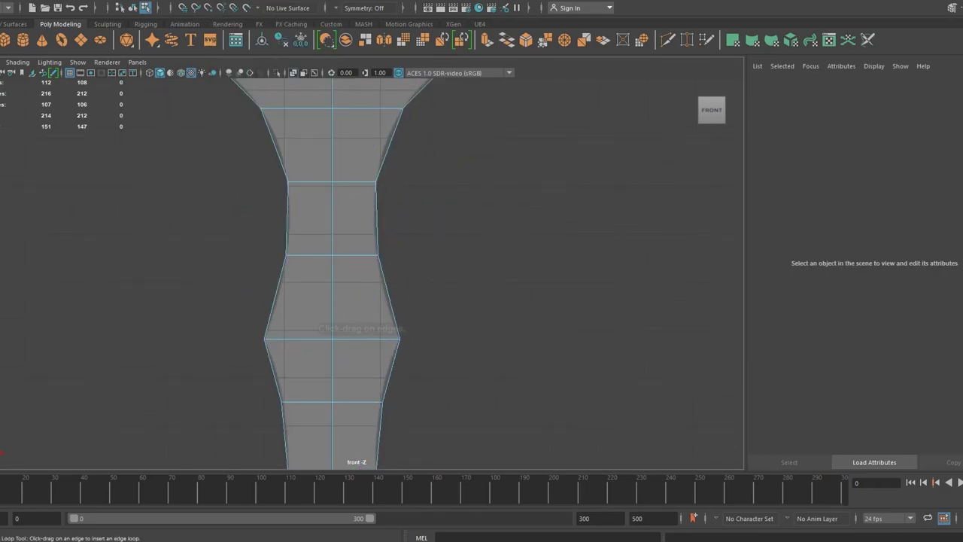
click(332, 293)
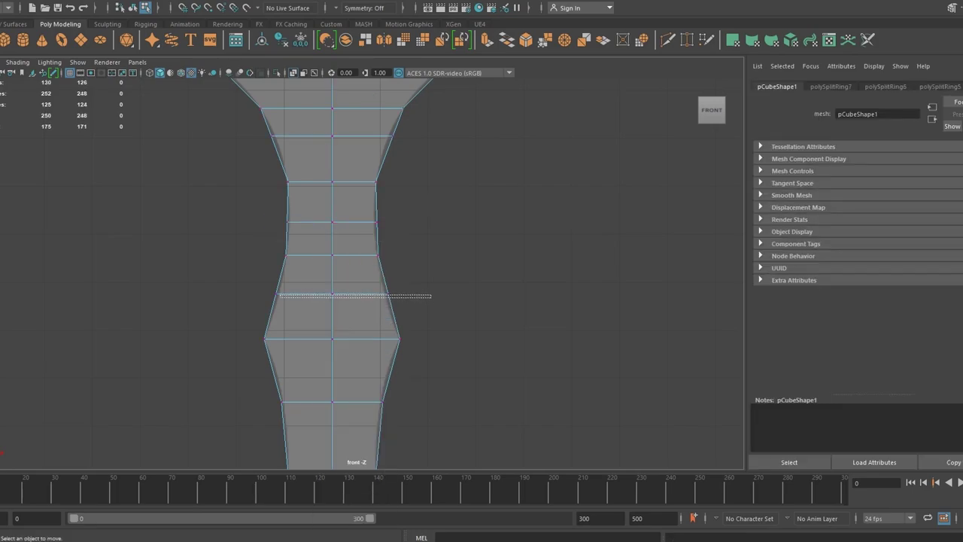
drag(280, 294, 431, 297)
key(r)
scroll(364, 273, up, 3)
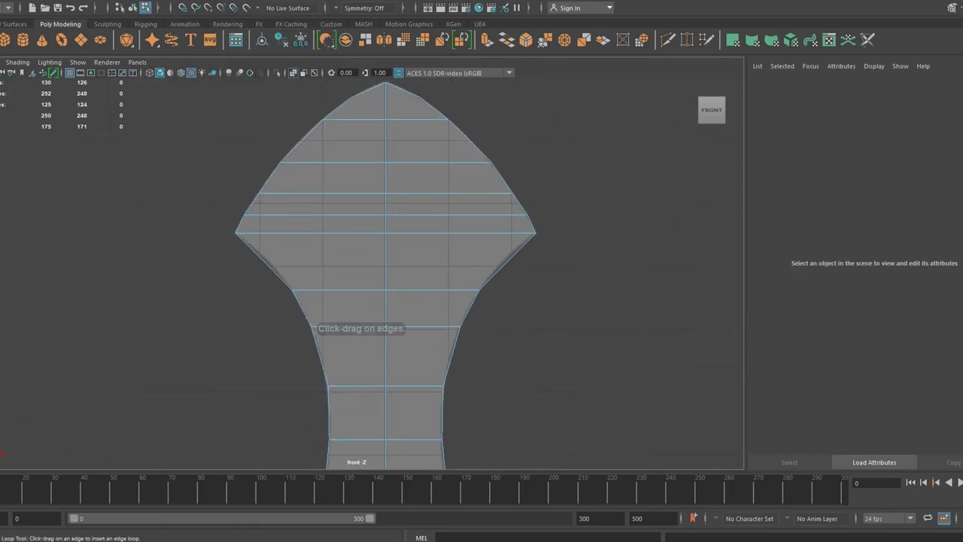
click(386, 259)
shift+right_click(407, 241)
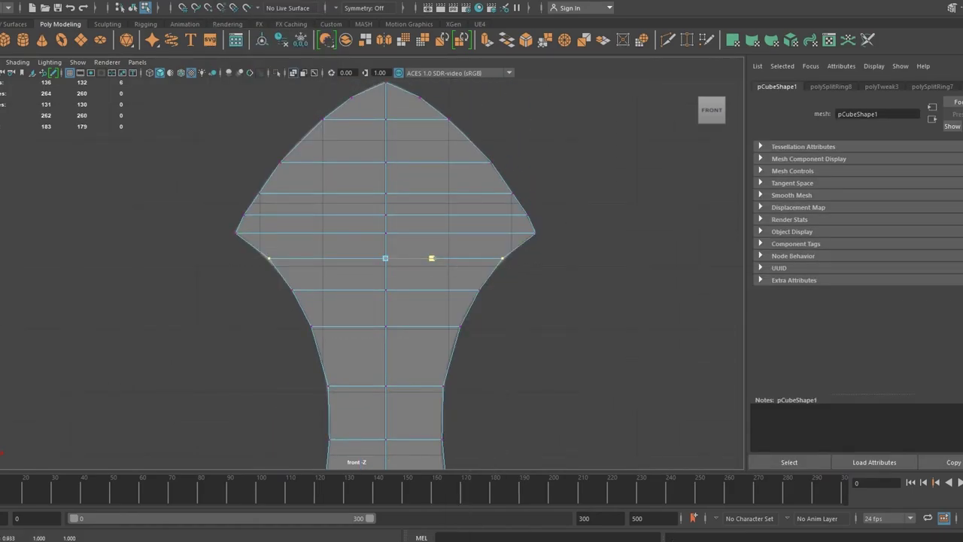
key(space)
key(space)
right_drag(408, 207, 384, 188)
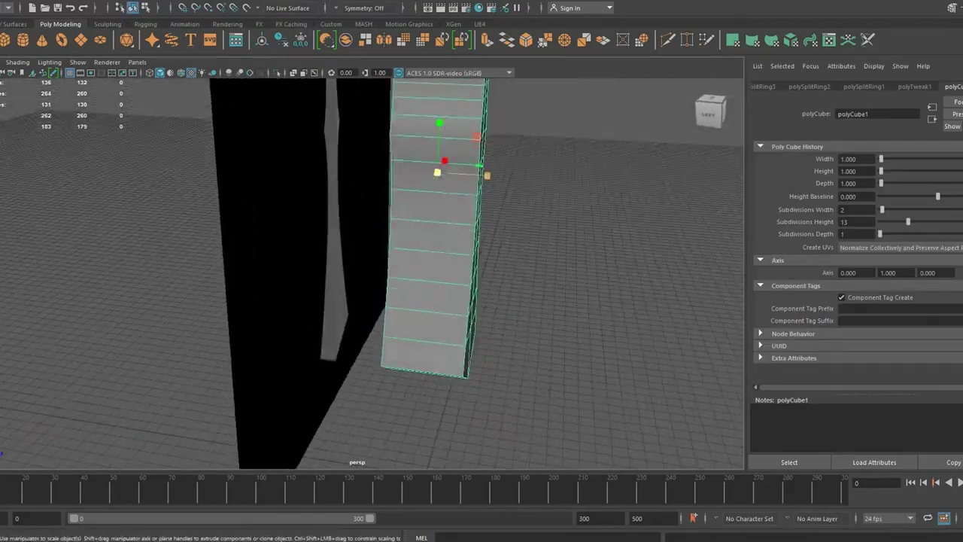
alt+drag(376, 263, 489, 264)
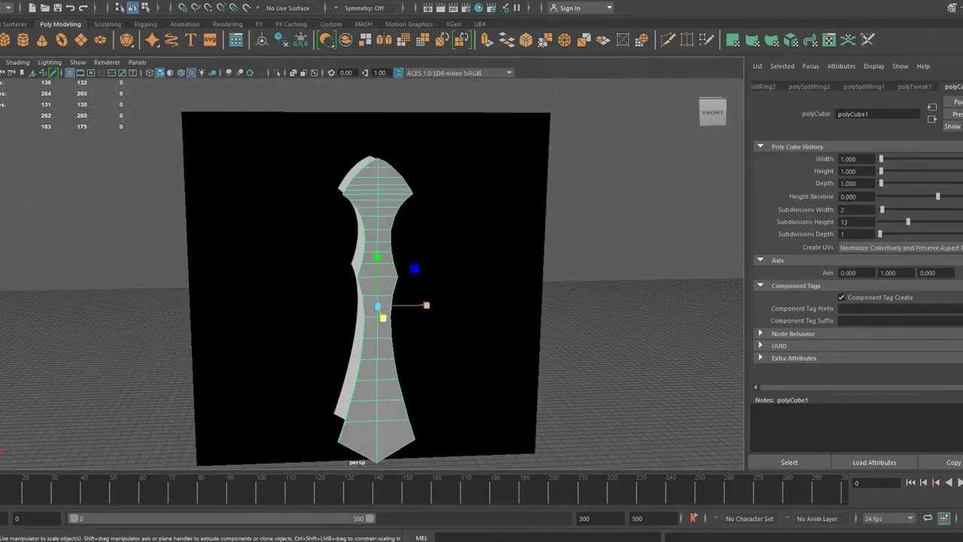
alt+drag(451, 301, 527, 301)
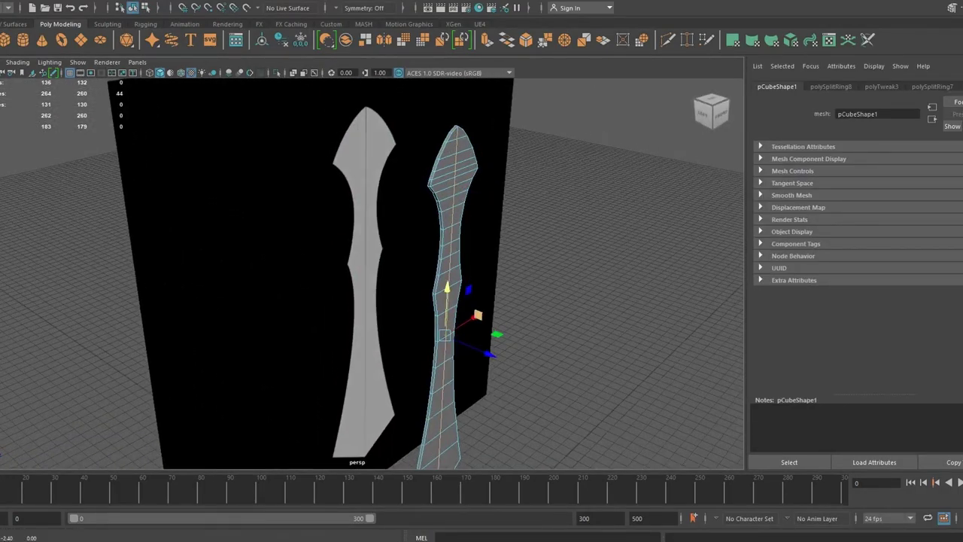
alt+drag(451, 301, 512, 301)
alt+drag(451, 301, 391, 301)
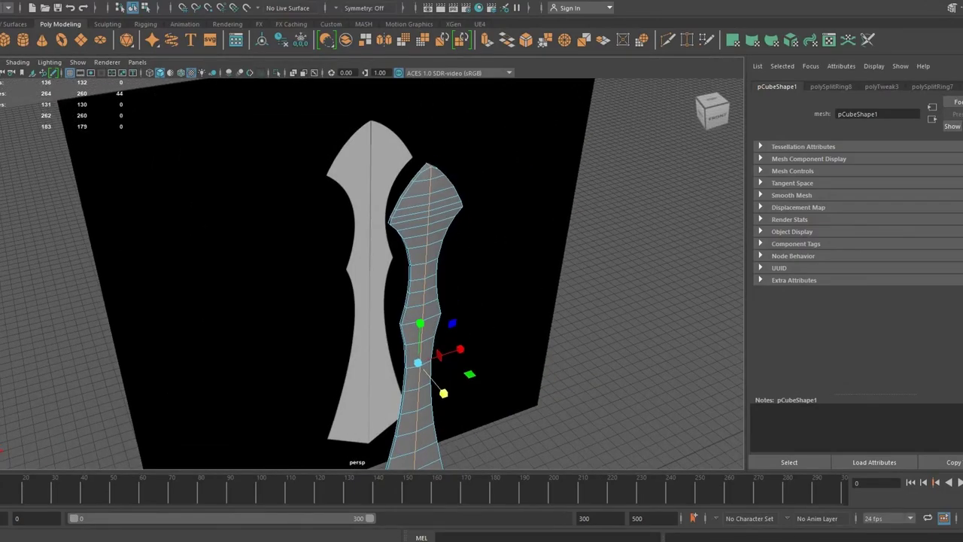
scroll(468, 231, up, 5)
scroll(468, 231, up, 5)
right_click(468, 231)
click(414, 231)
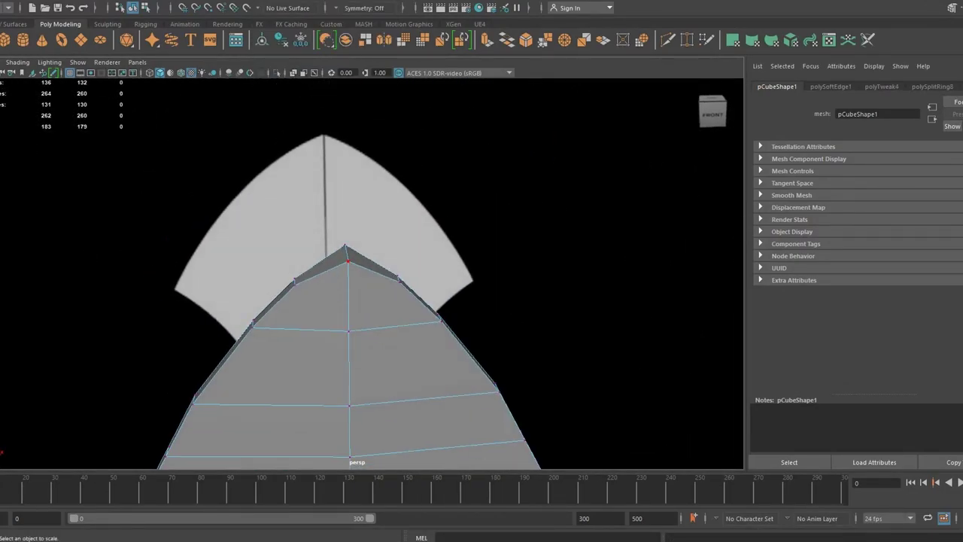
click(365, 284)
alt+drag(452, 301, 527, 301)
mouse_move(451, 301)
alt+mouse_down()
mouse_move(527, 301)
mouse_move(392, 301)
alt+mouse_up()
scroll(339, 286, down, 5)
- Hide the reference plane and scale pCube2 much thinner in Z
click(366, 237)
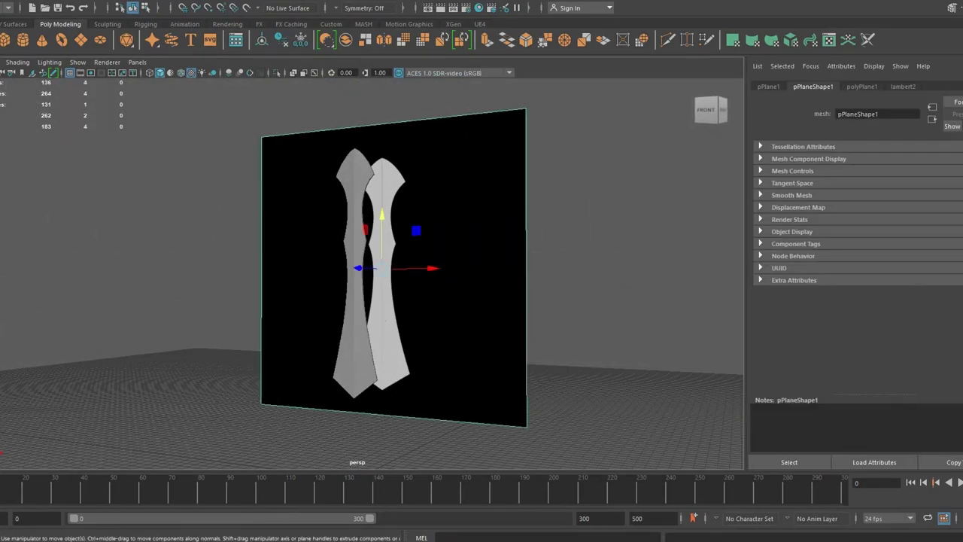
key(ctrl+h)
mouse_move(451, 301)
alt+mouse_down()
mouse_move(527, 301)
mouse_move(392, 301)
alt+mouse_up()
scroll(363, 286, up, 5)
key(r)
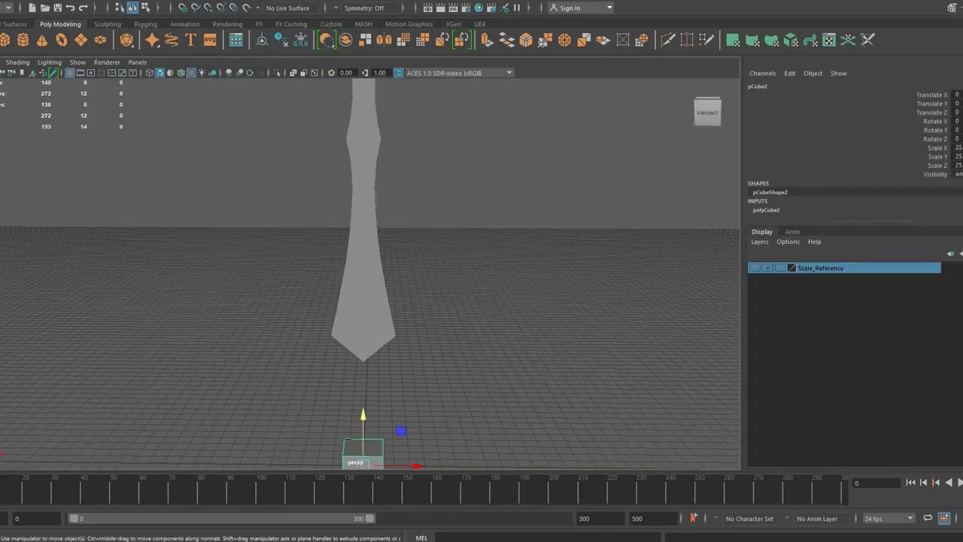
alt+drag(451, 301, 527, 301)
drag(407, 279, 376, 275)
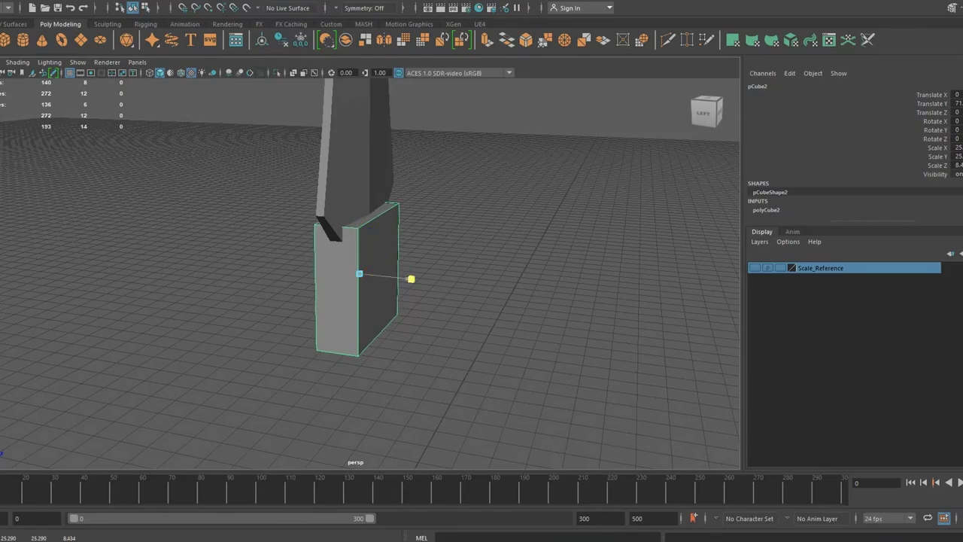
click(719, 111)
key(w)
- Scale pCube2's bottom edge loop in X to 1.4 from the front wireframe view
key(ctrl+a)
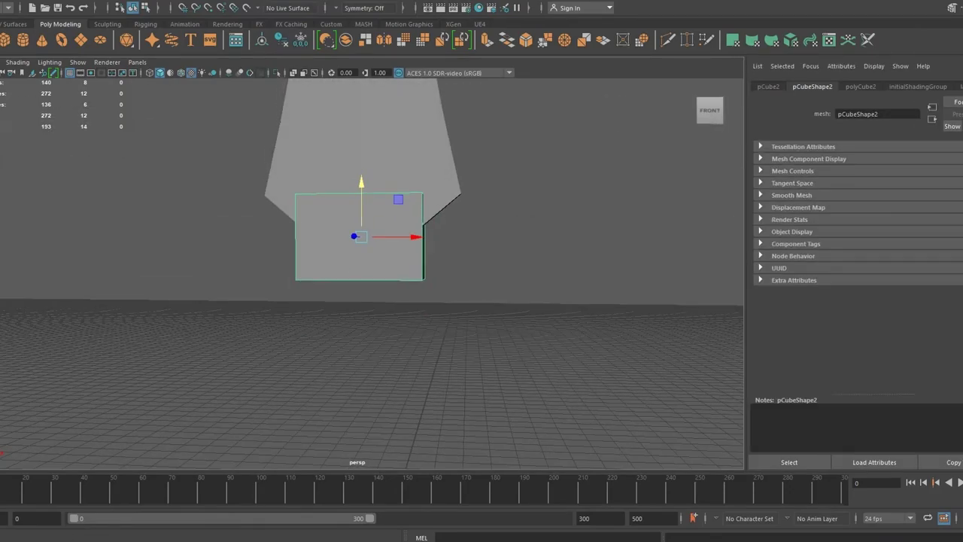
click(861, 86)
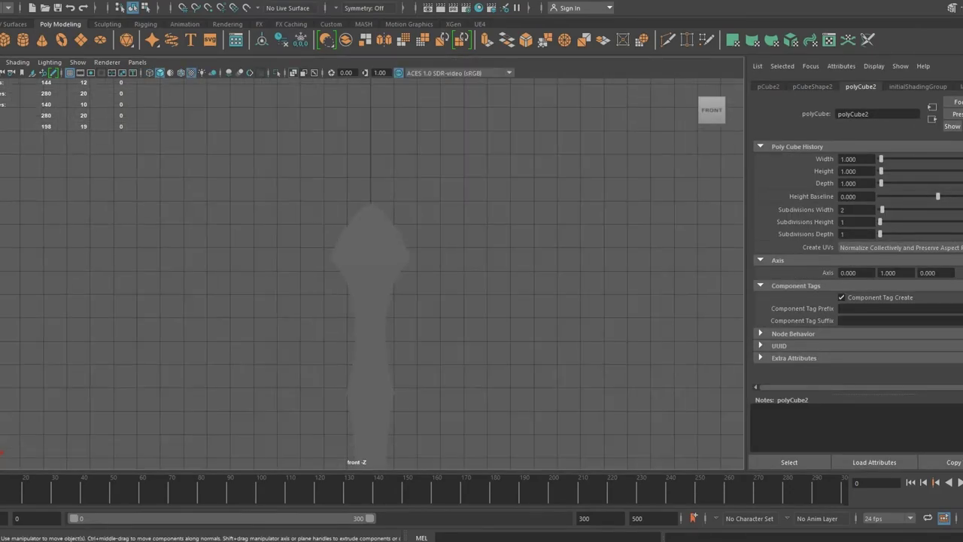
key(4)
scroll(362, 273, up, 4)
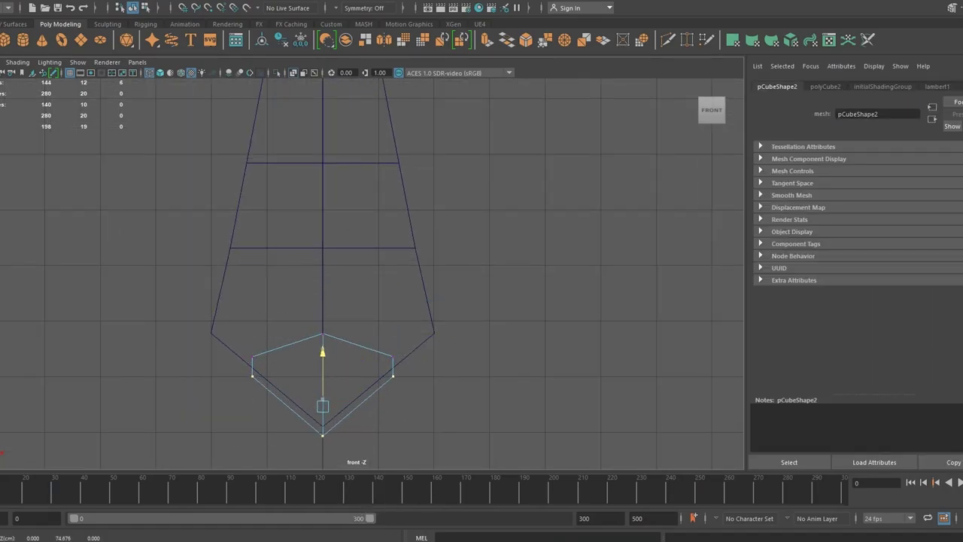
drag(371, 368, 392, 368)
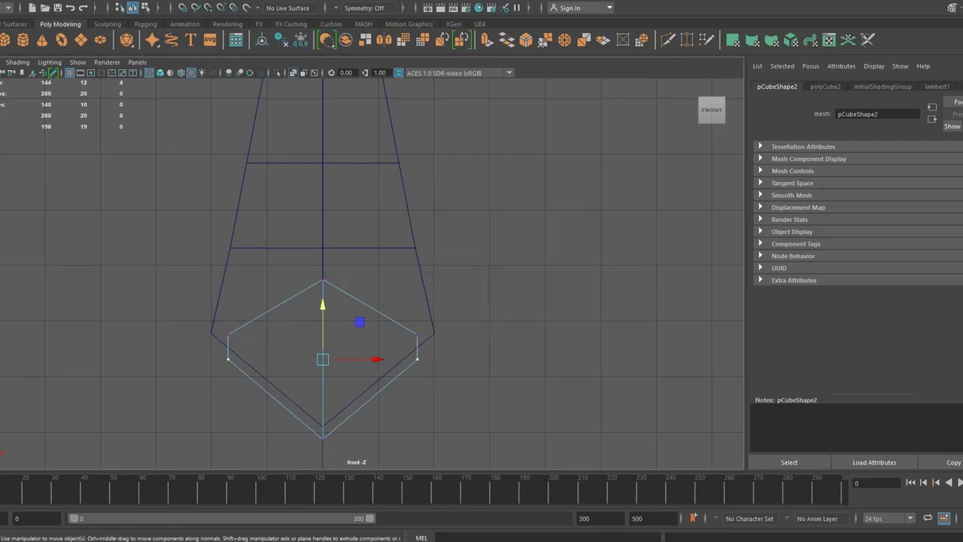
key(space)
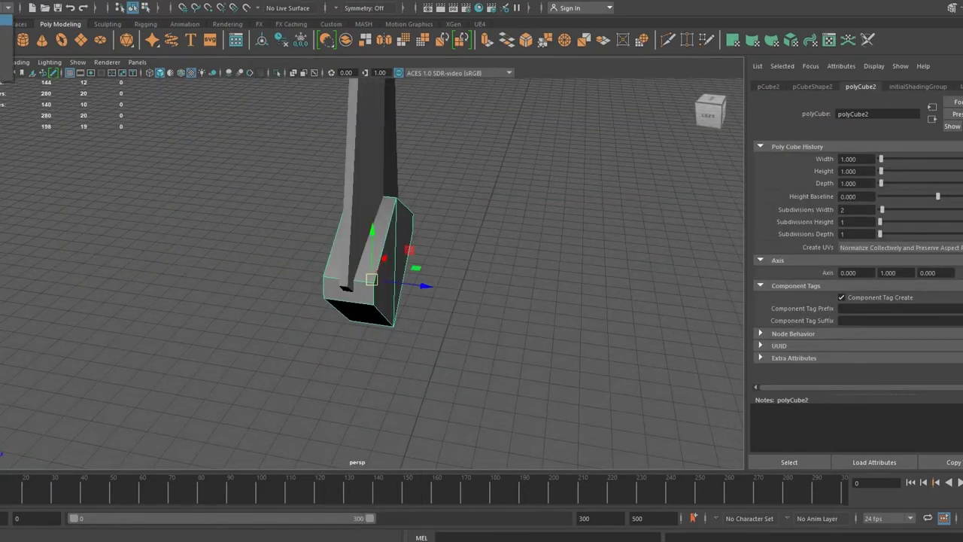
- Insert an edge loop around the box and inspect the pointed shape from several angles
click(269, 78)
scroll(376, 301, up, 5)
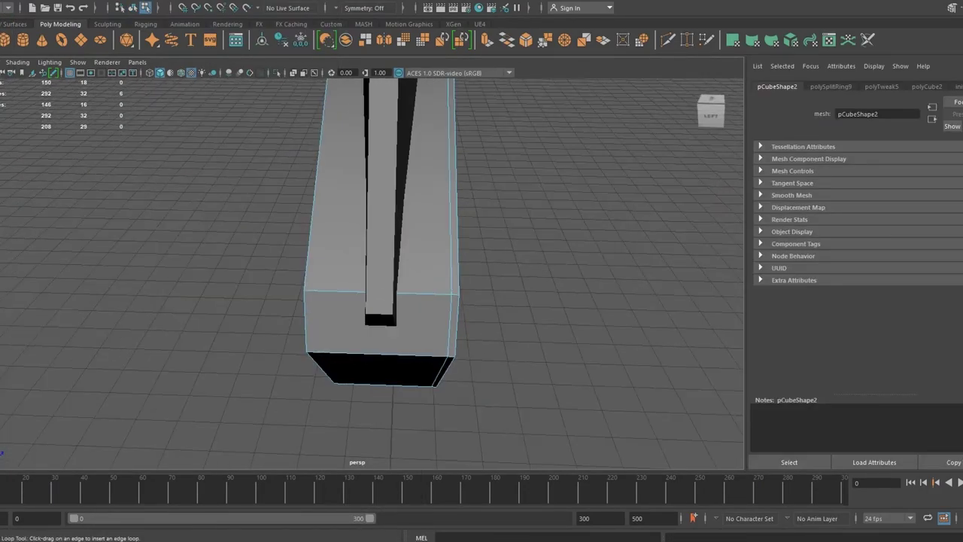
click(313, 211)
alt+drag(376, 264, 451, 241)
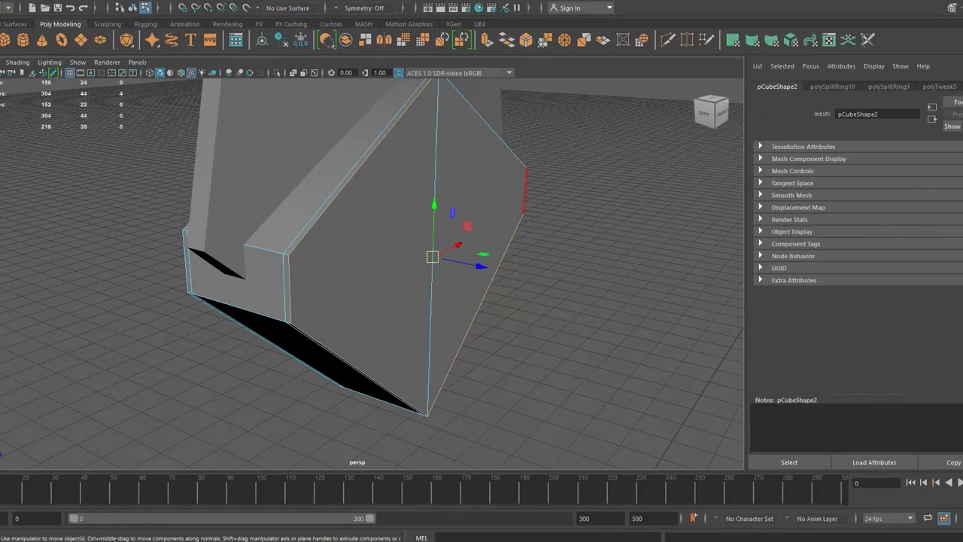
alt+drag(376, 264, 301, 263)
alt+drag(376, 264, 316, 226)
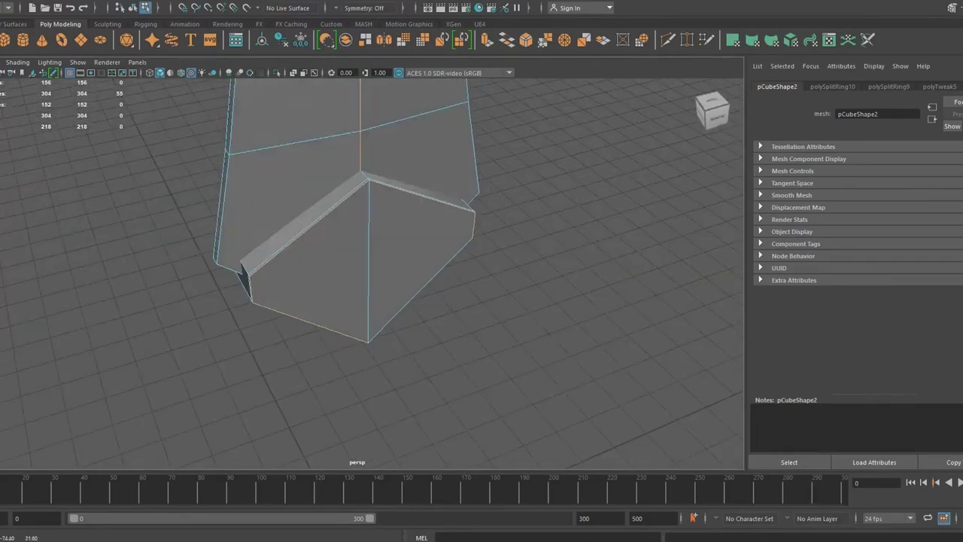
mouse_move(377, 263)
alt+mouse_down()
mouse_move(422, 286)
mouse_move(421, 255)
mouse_move(437, 256)
mouse_move(362, 256)
mouse_move(406, 264)
mouse_move(362, 256)
mouse_move(451, 248)
mouse_move(391, 248)
alt+mouse_up()
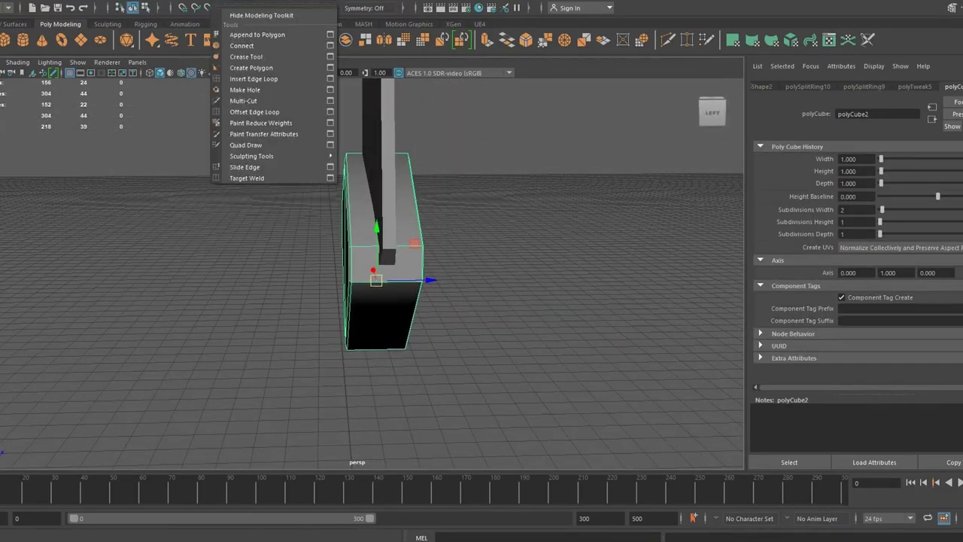
- Insert three vertical edge loops into the box from the side wireframe view
click(256, 82)
key(4)
scroll(331, 278, up, 5)
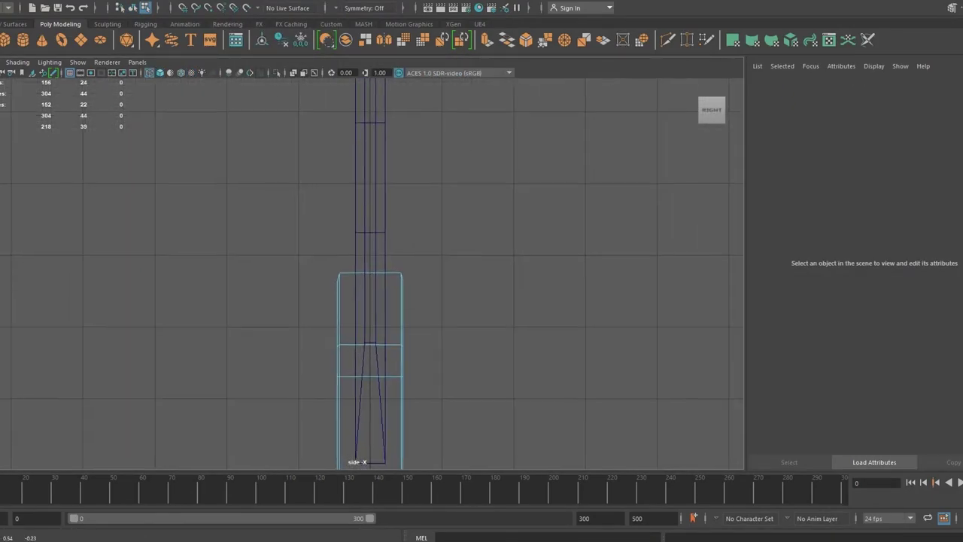
click(331, 326)
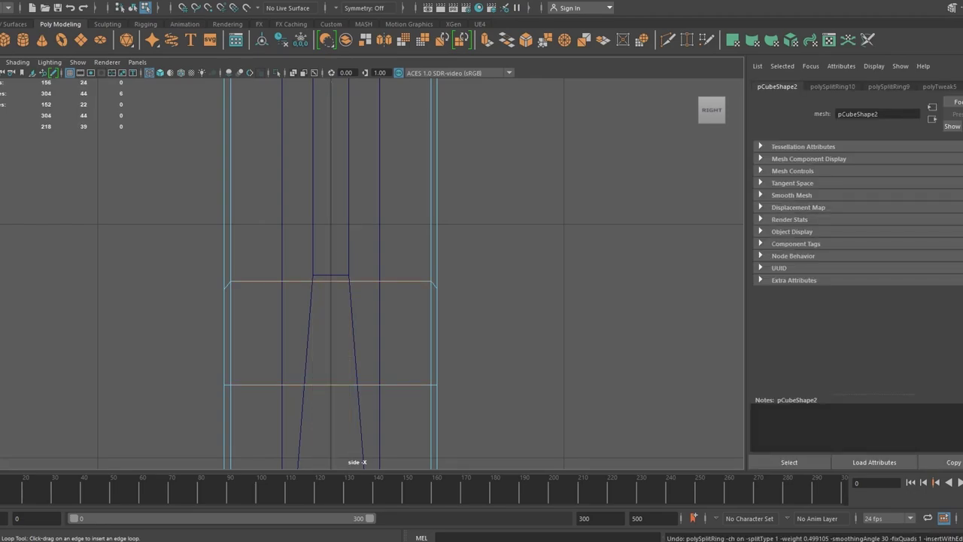
click(282, 331)
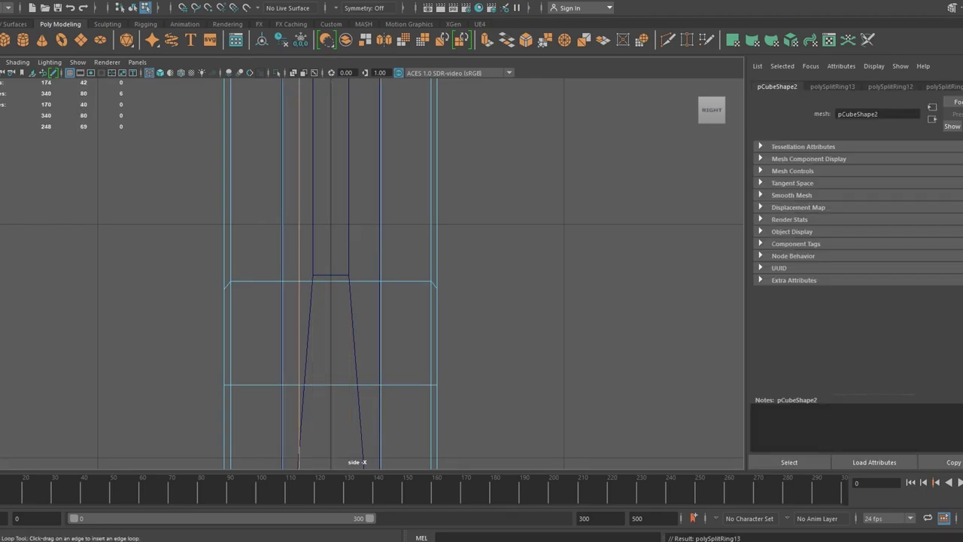
click(364, 461)
- Apply Harden Edge to the blade mesh for crisp faceted shading, viewed front-on
key(space)
key(space)
key(w)
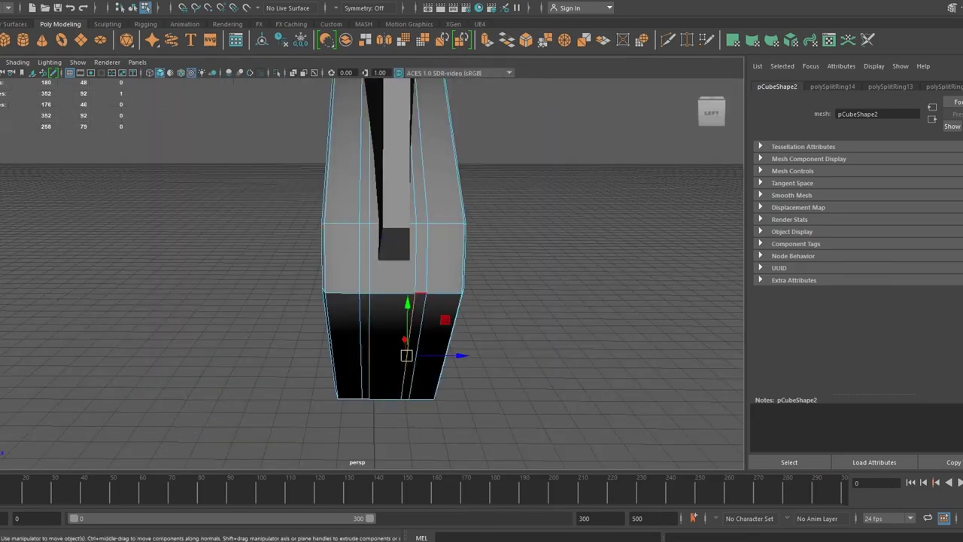
key(r)
mouse_move(376, 263)
alt+mouse_down()
mouse_move(316, 225)
mouse_move(421, 249)
alt+mouse_up()
mouse_move(301, 88)
shift+right_down()
mouse_move(323, 56)
mouse_move(301, 82)
shift+right_up()
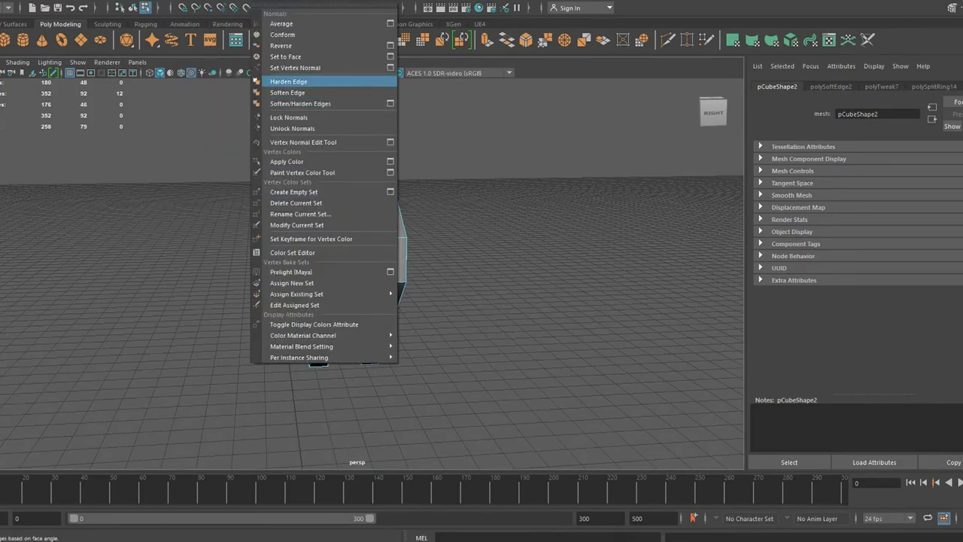
click(360, 282)
alt+drag(360, 283, 368, 286)
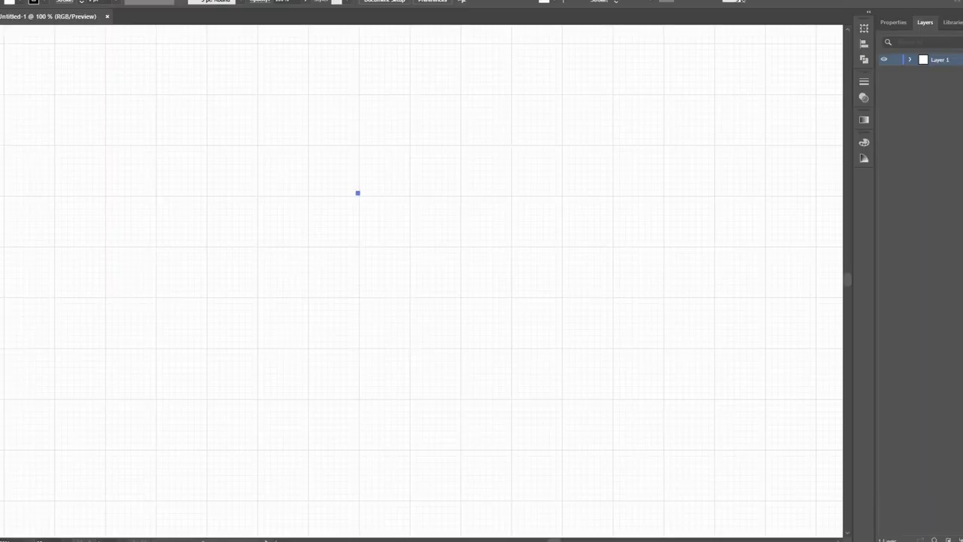
- Draw a curved Bezier segment with the Pen tool near the artboard's lower left
mouse_move(230, 284)
mouse_down()
mouse_move(198, 404)
mouse_move(87, 430)
mouse_up()
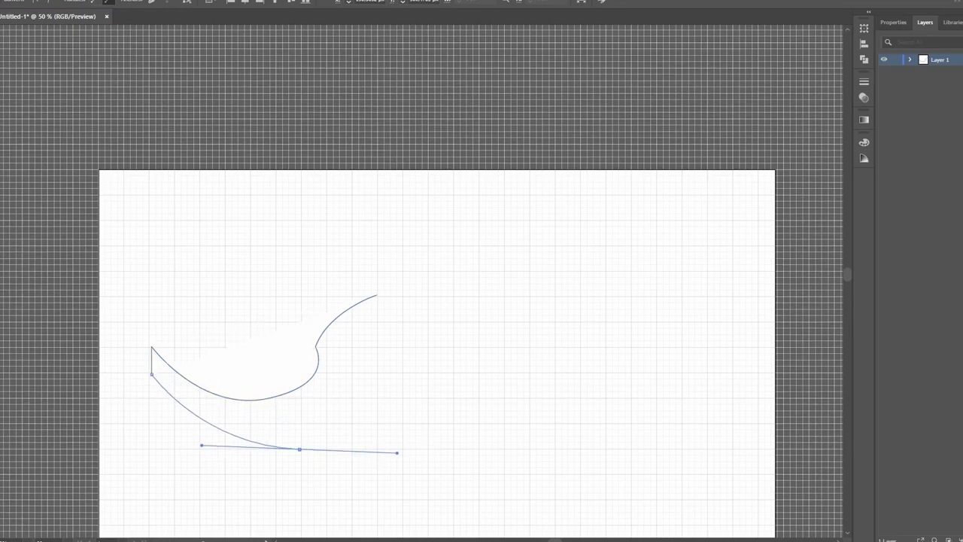
drag(397, 452, 416, 453)
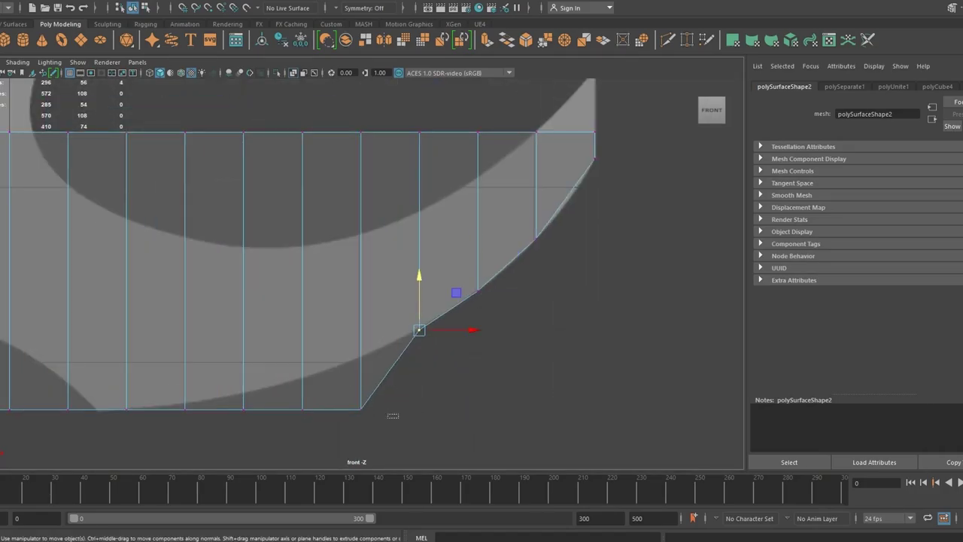
- Raise the guard's bottom vertices to follow the curved reference outline
drag(360, 409, 361, 356)
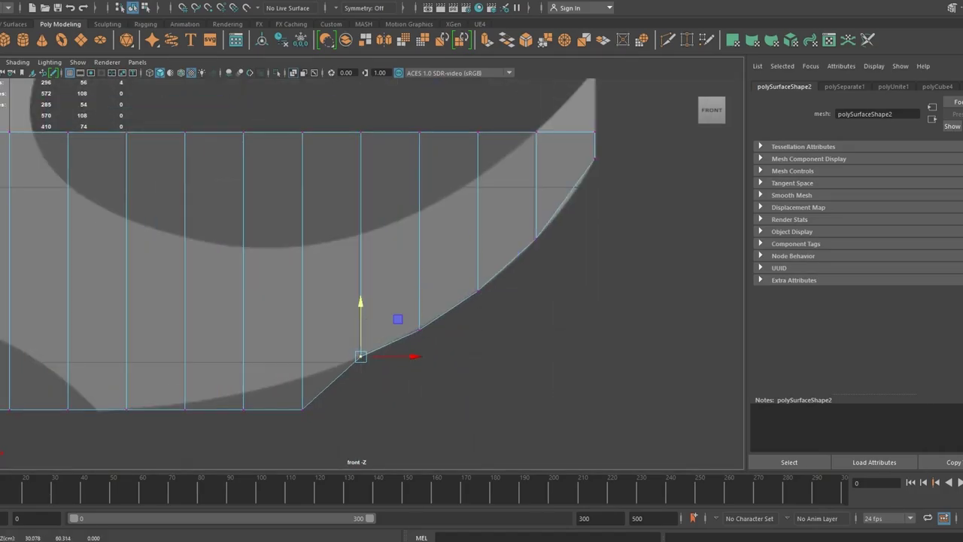
alt+middle_drag(302, 379, 430, 377)
drag(482, 350, 453, 405)
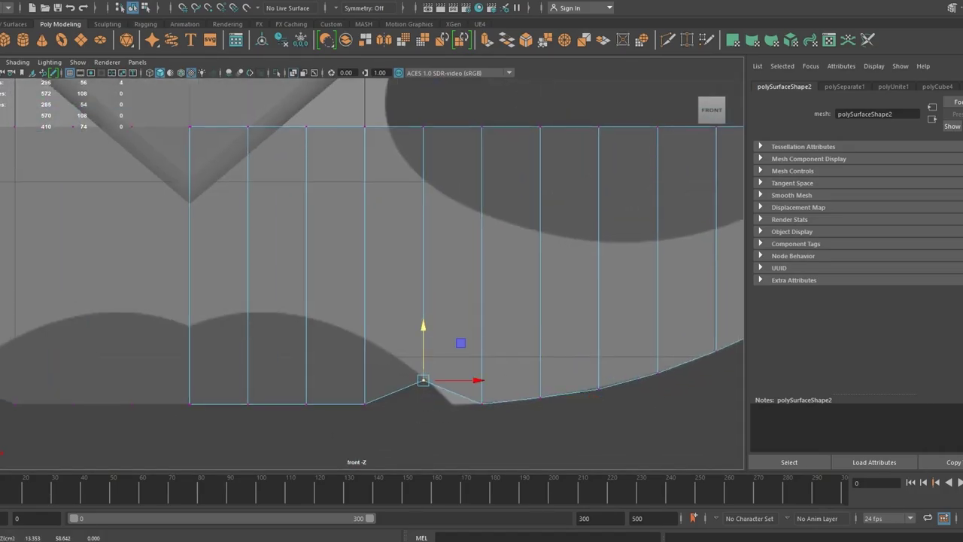
drag(482, 265, 453, 265)
drag(306, 404, 306, 317)
drag(247, 403, 247, 321)
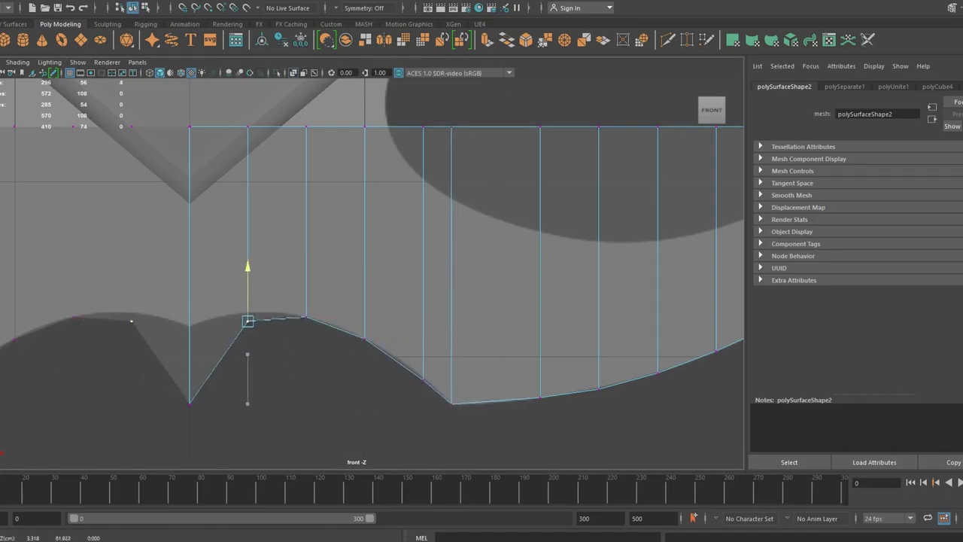
drag(189, 403, 189, 308)
alt+middle_drag(377, 301, 225, 188)
- Pull the guard's top-edge vertices down into a V-shaped dip near the tip
drag(482, 339, 482, 241)
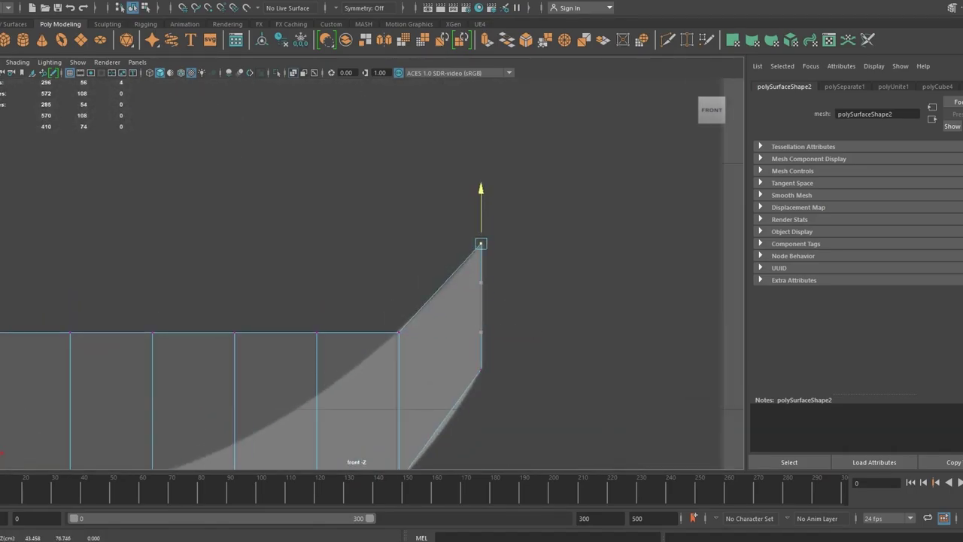
alt+middle_drag(482, 241, 301, 376)
scroll(372, 271, up, 3)
drag(313, 292, 313, 401)
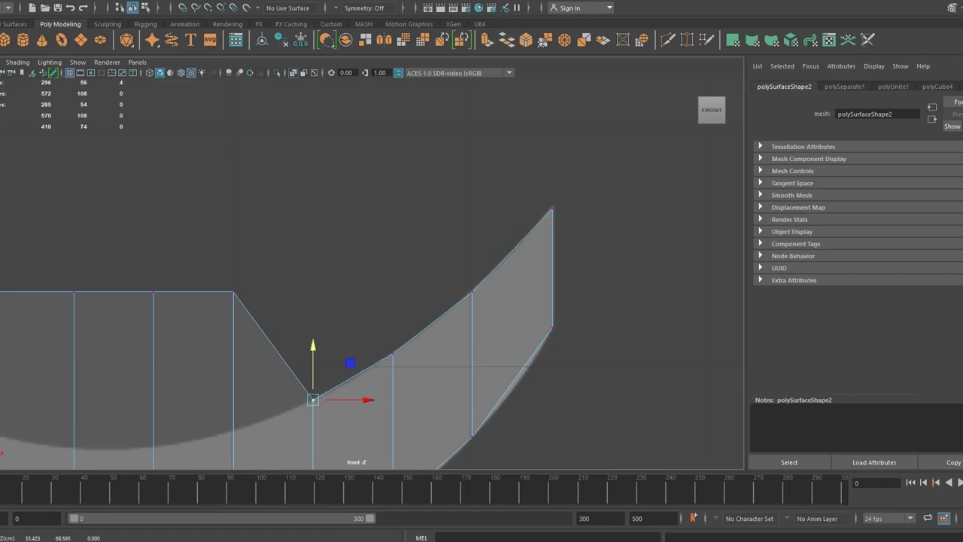
alt+middle_drag(301, 338, 419, 270)
drag(351, 224, 352, 361)
drag(272, 223, 273, 376)
alt+middle_drag(272, 376, 456, 327)
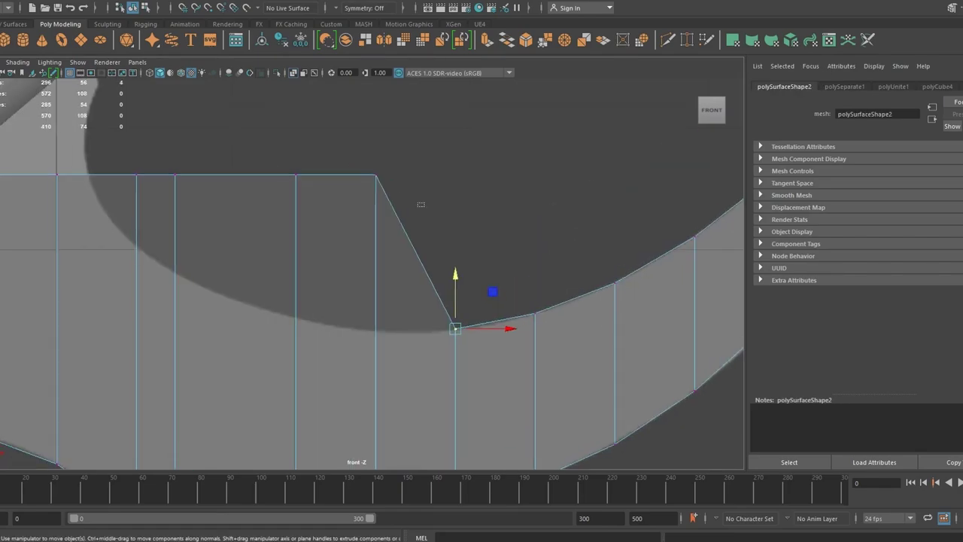
mouse_move(456, 327)
mouse_down()
mouse_move(376, 329)
mouse_move(447, 322)
mouse_up()
- Undo the V dip and earlier vertex moves, then pick a single vertex in vertex mode
key(ctrl+z)
key(ctrl+z)
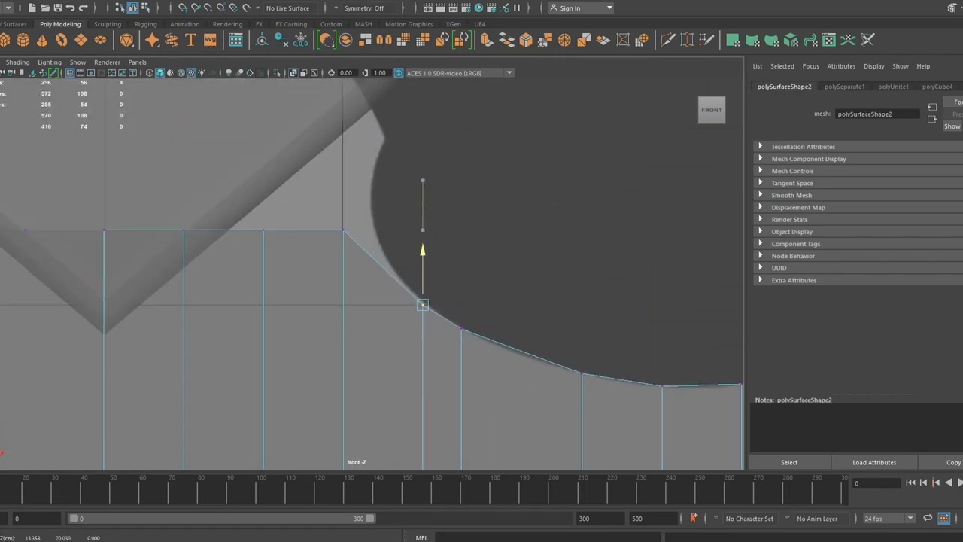
key(ctrl+z)
key(ctrl+z)
key(ctrl+z)
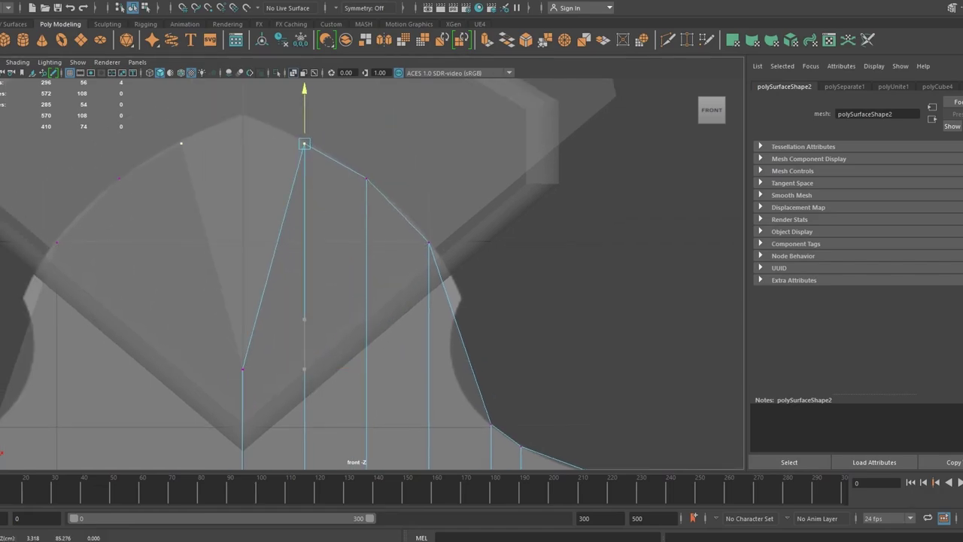
key(ctrl+z)
key(ctrl+z)
key(ctrl+z)
shift+right_click(323, 90)
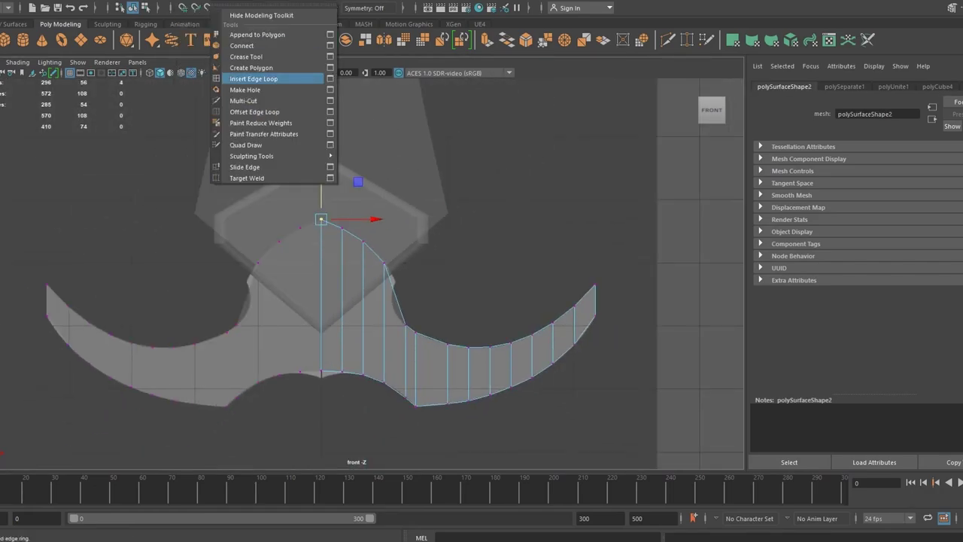
scroll(323, 226, up, 5)
right_click(433, 252)
click(505, 319)
key(ctrl+z)
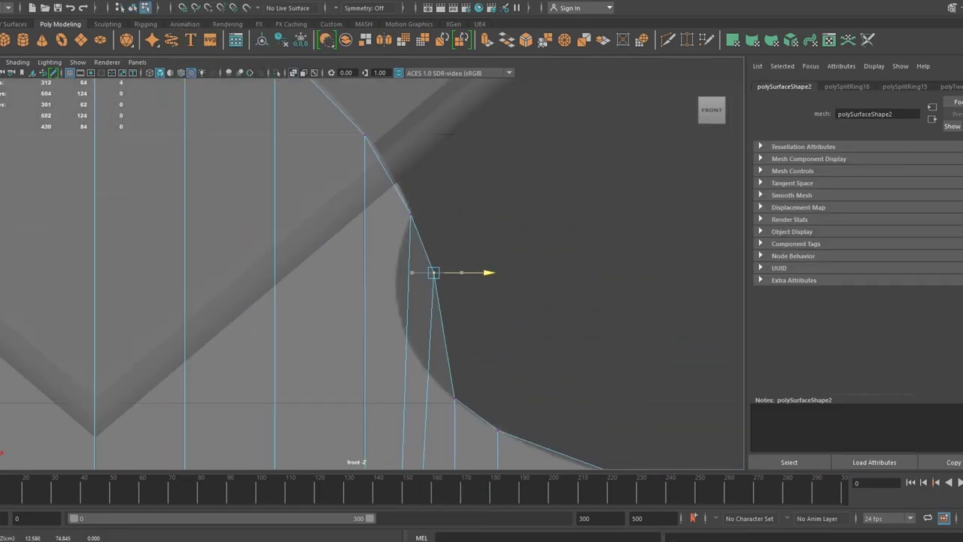
key(ctrl+z)
key(ctrl+z)
key(ctrl+z)
key(ctrl+z)
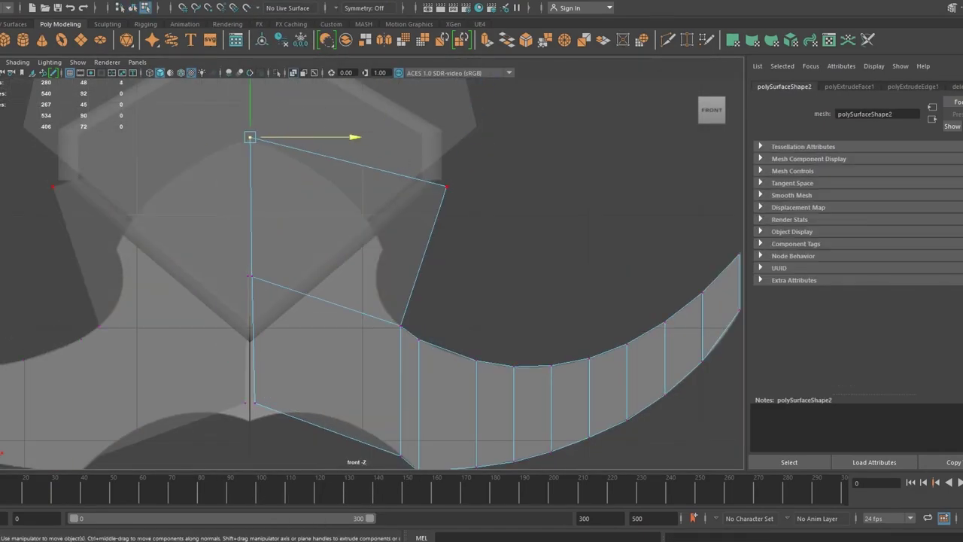
- Move the top-right vertex down-left and raise the bottom-left vertex about 12.6 units
drag(446, 187, 384, 252)
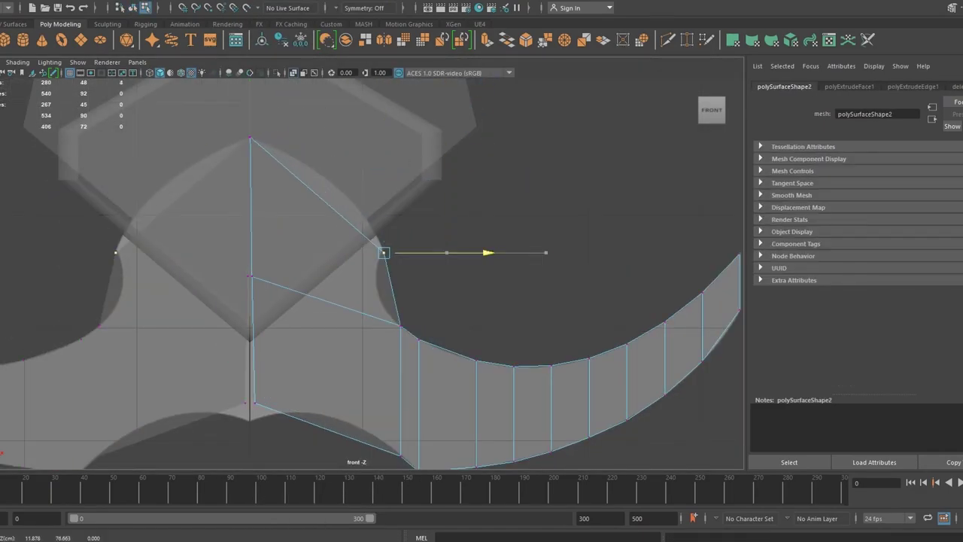
click(255, 405)
scroll(301, 331, up, 2)
scroll(308, 326, up, 3)
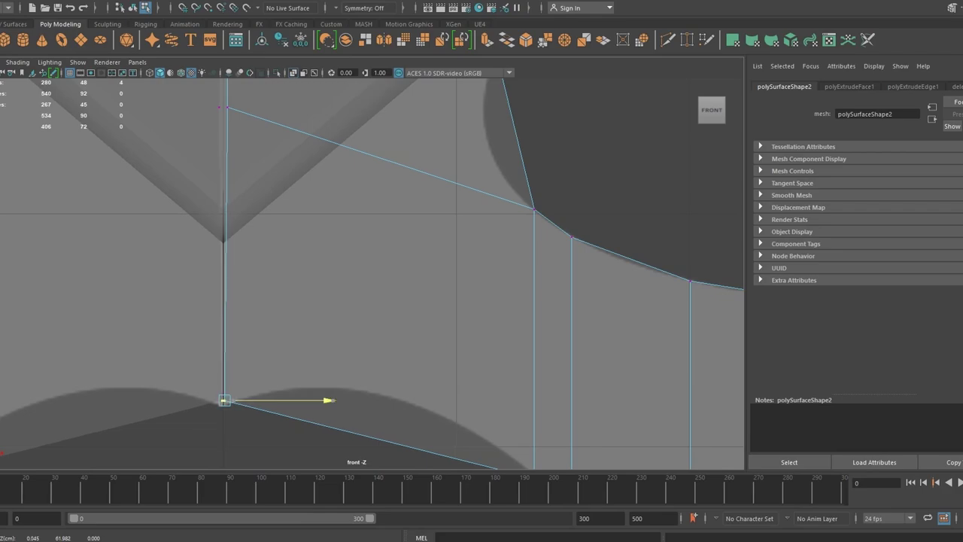
drag(225, 354, 224, 60)
alt+middle_drag(301, 226, 360, 386)
alt+middle_drag(361, 271, 346, 151)
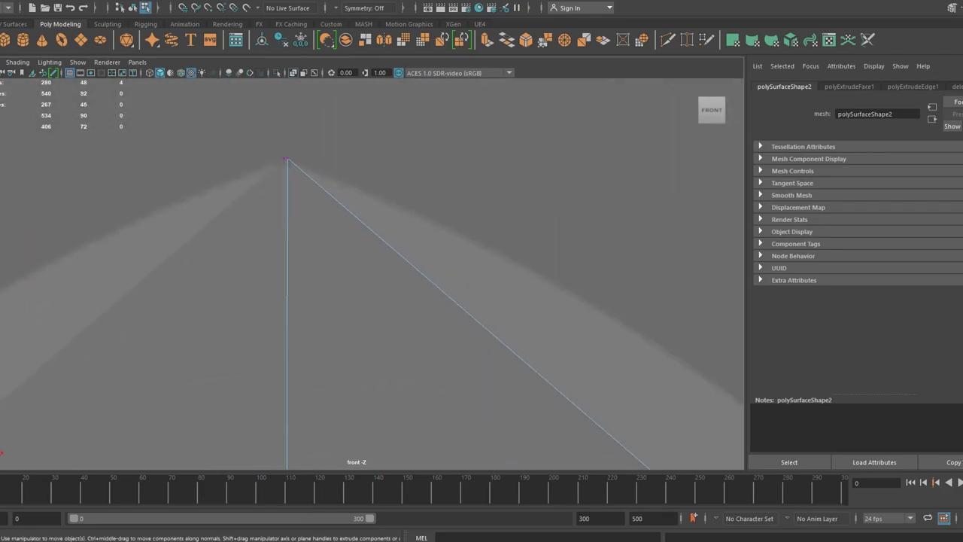
right_drag(369, 230, 429, 215)
scroll(267, 122, down, 3)
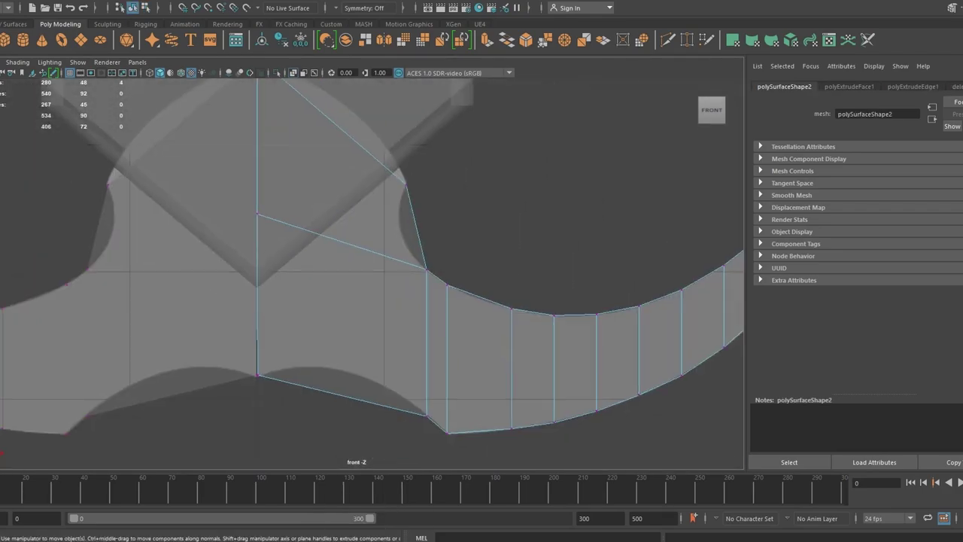
- Insert three edge loops across the guard's centre piece and frame the selected vertex
click(376, 225)
scroll(475, 204, up, 3)
click(475, 205)
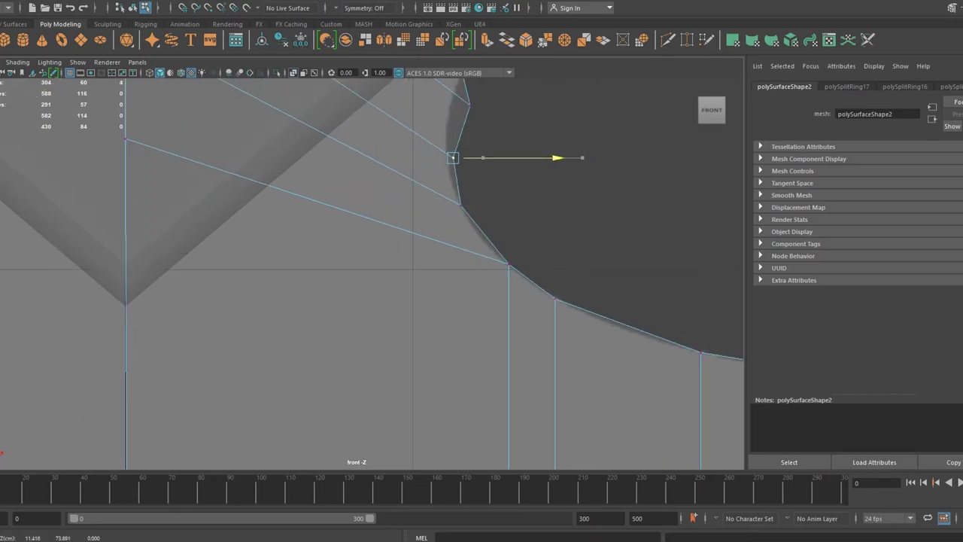
scroll(452, 157, down, 3)
scroll(452, 157, down, 2)
ctrl+click(412, 331)
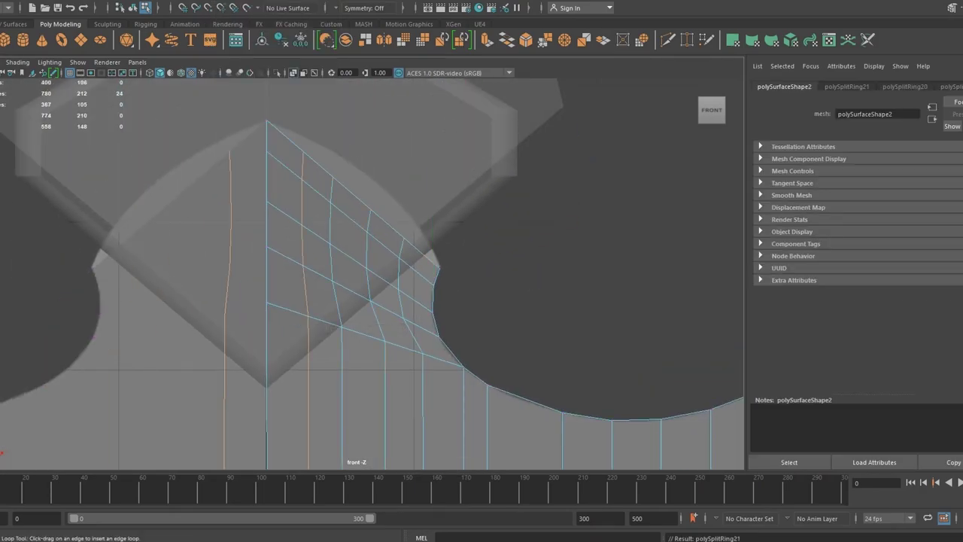
key(w)
scroll(364, 274, up, 2)
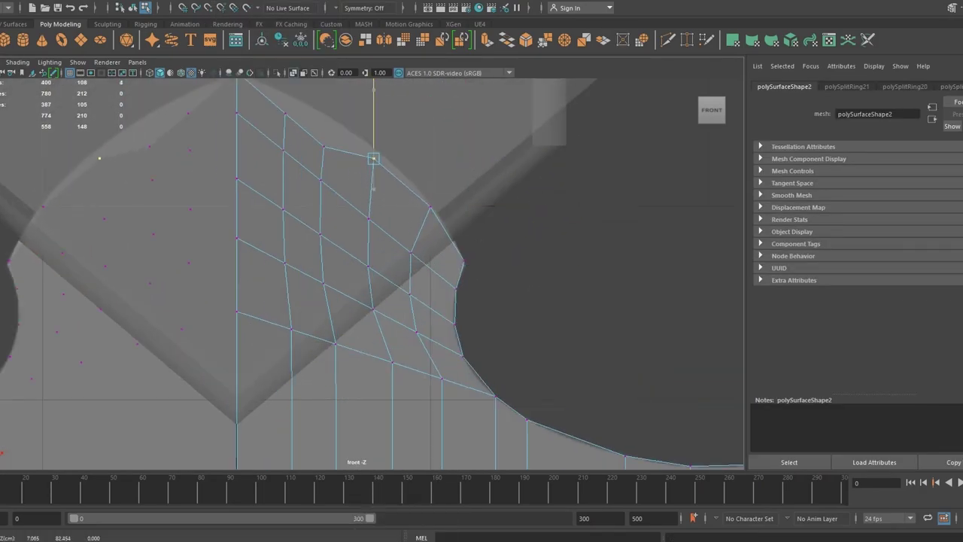
key(f)
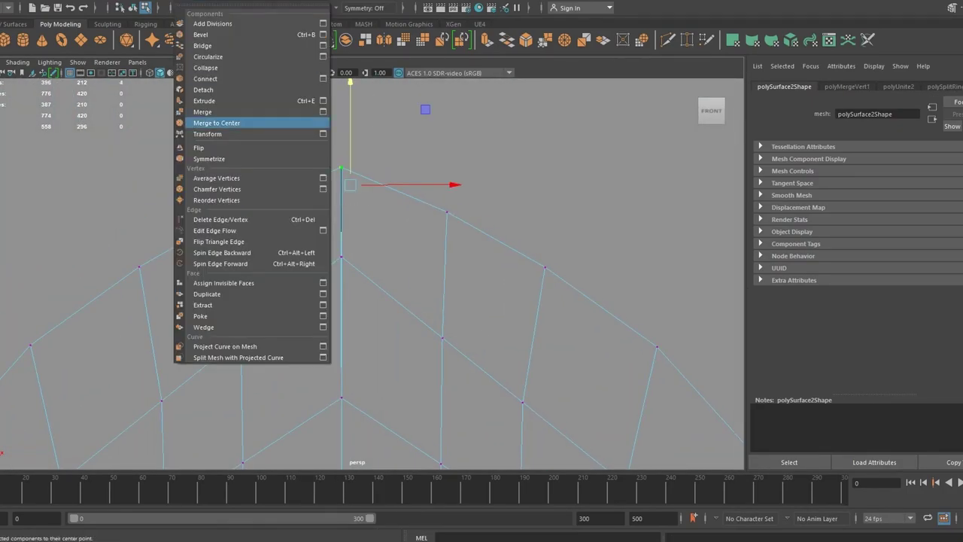
- Merge the guard's selected center vertices into one using the Merge Vertices Options
click(215, 122)
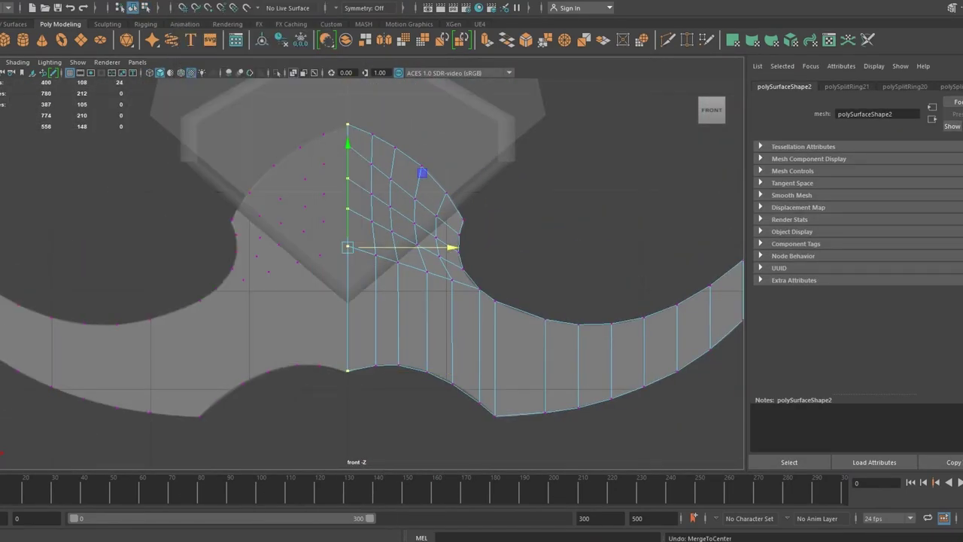
click(323, 112)
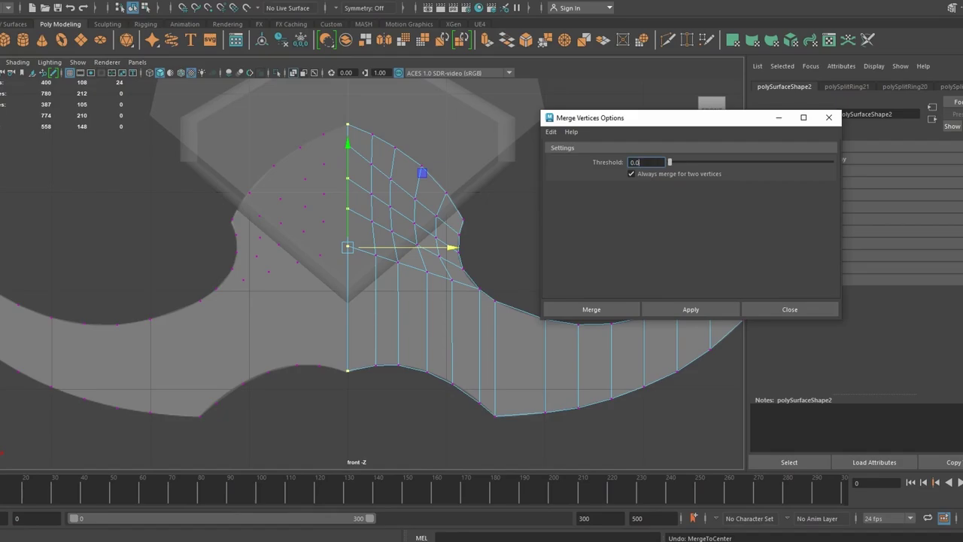
click(591, 309)
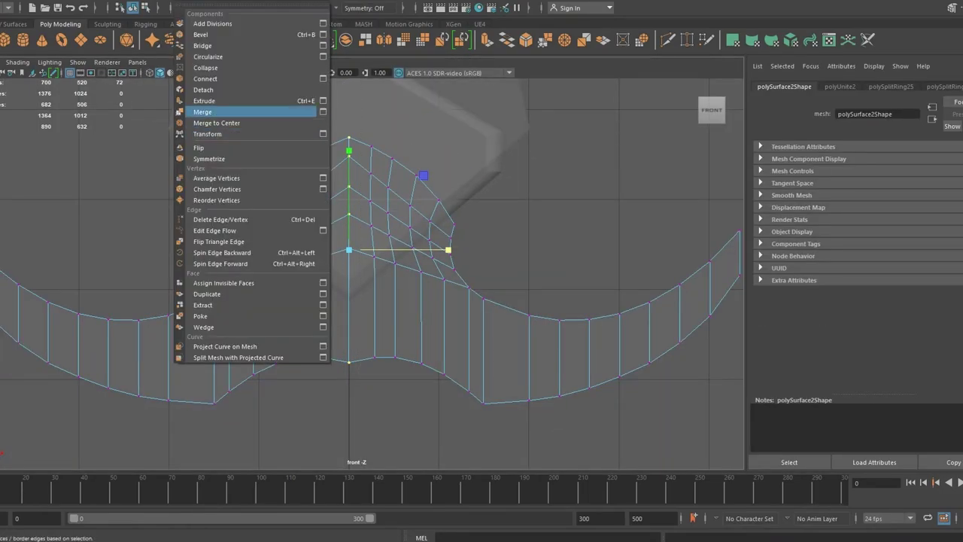
- Merge the selected vertices together
click(248, 112)
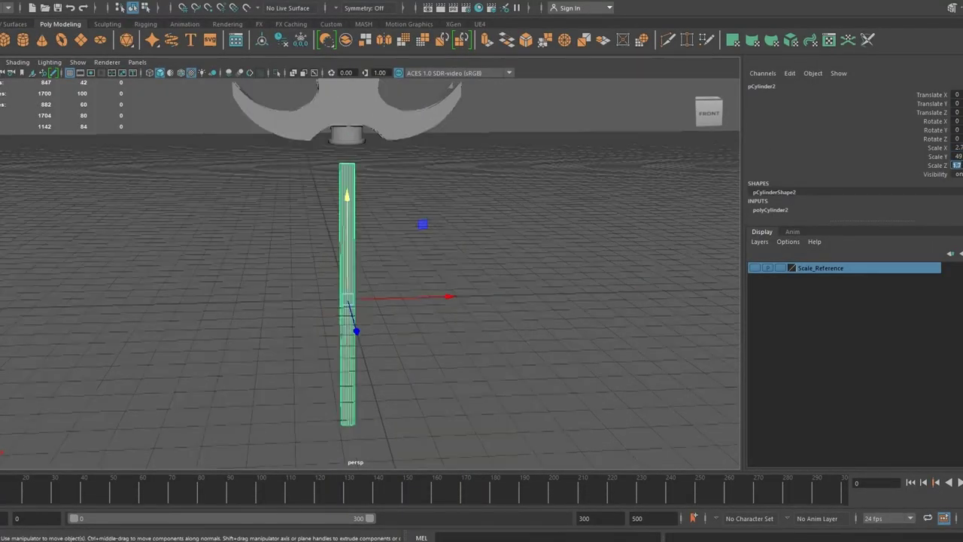
- Bring up the handle cylinder's construction settings with Ctrl+A and its context options
right_click(345, 154)
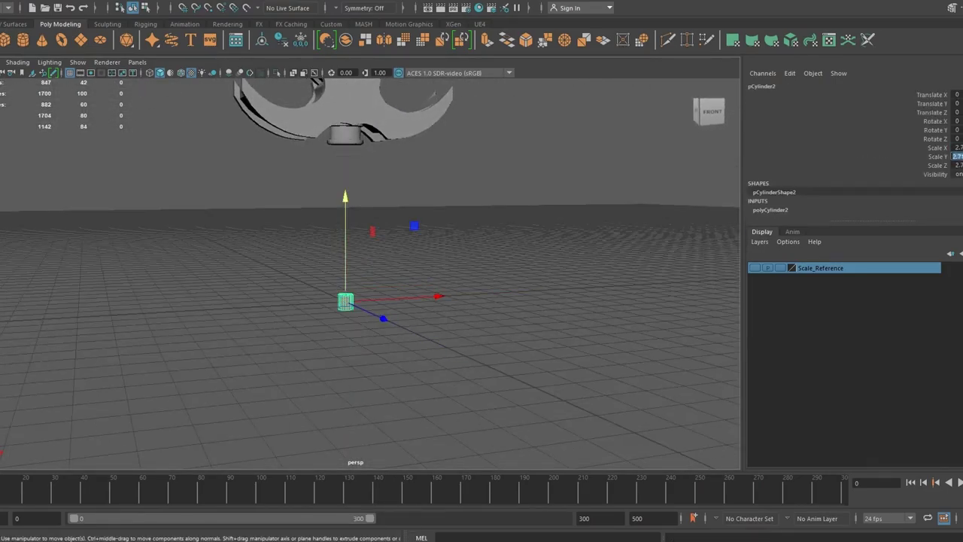
key(ctrl+a)
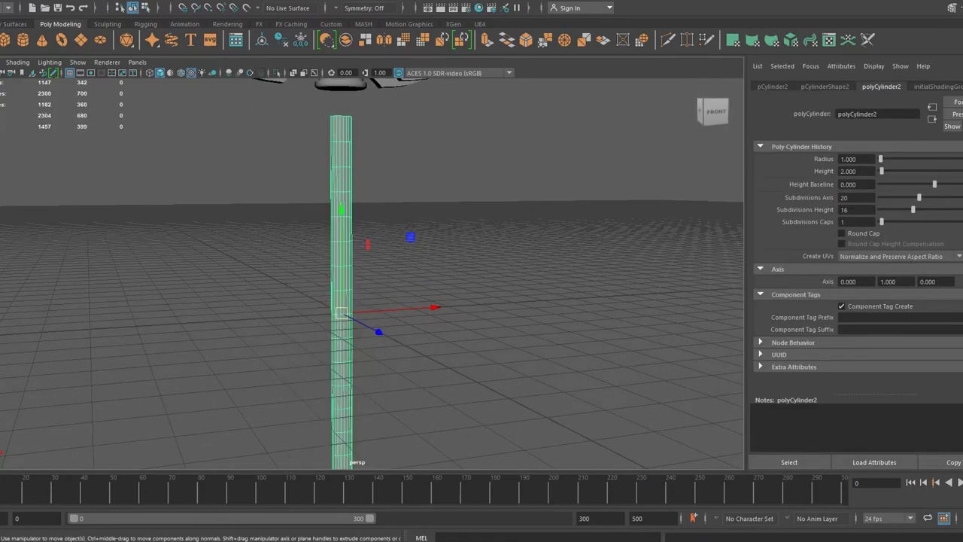
right_click(343, 216)
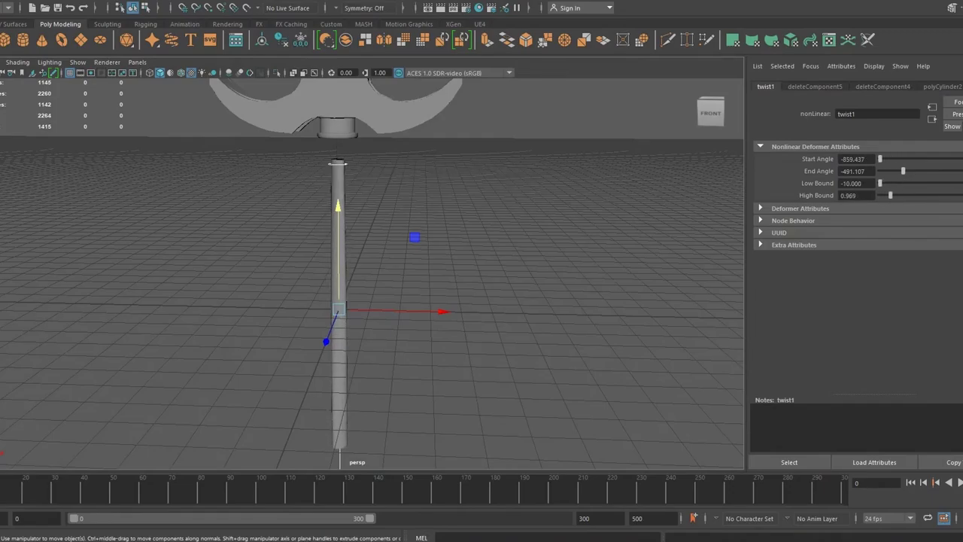
- Orbit around the axe to view it from the side and from below
mouse_move(372, 271)
alt+mouse_down()
mouse_move(415, 263)
mouse_move(418, 280)
alt+mouse_up()
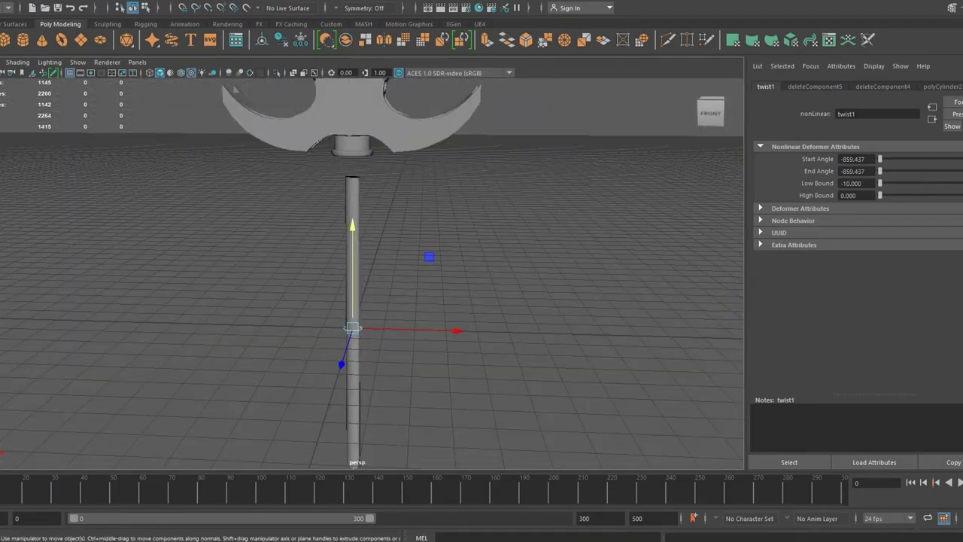
mouse_move(419, 280)
alt+mouse_down()
mouse_move(428, 271)
mouse_move(418, 241)
alt+mouse_up()
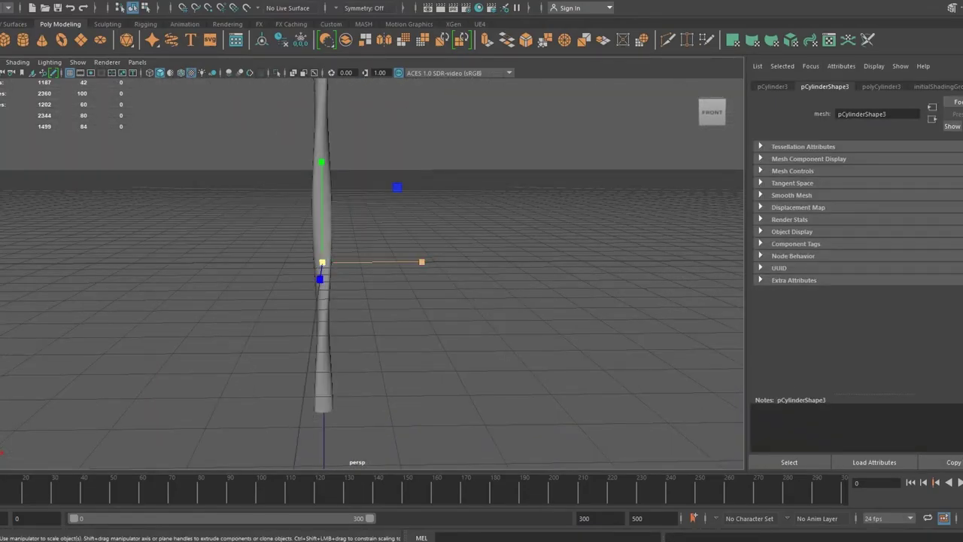
- Frame the bottom cylinder and insert two edge loops around it
key(f)
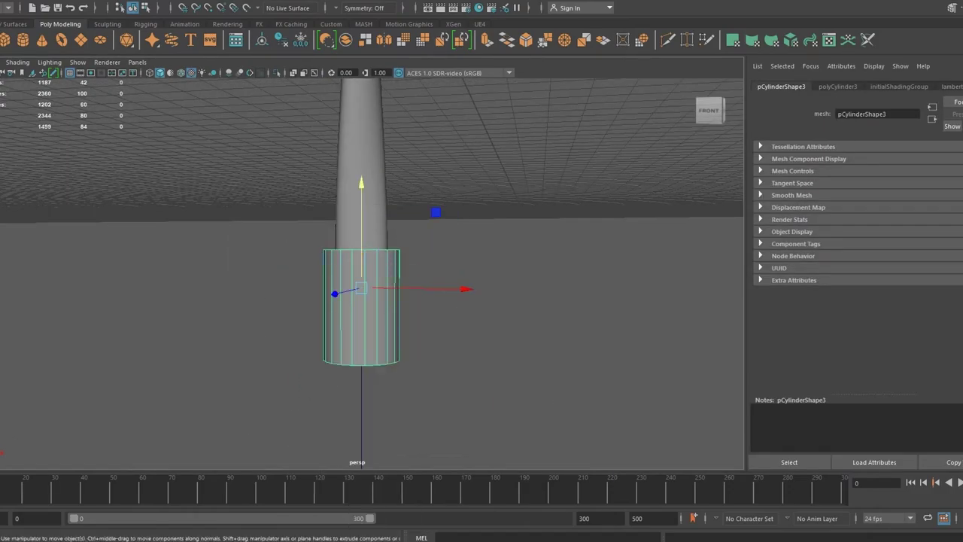
click(276, 75)
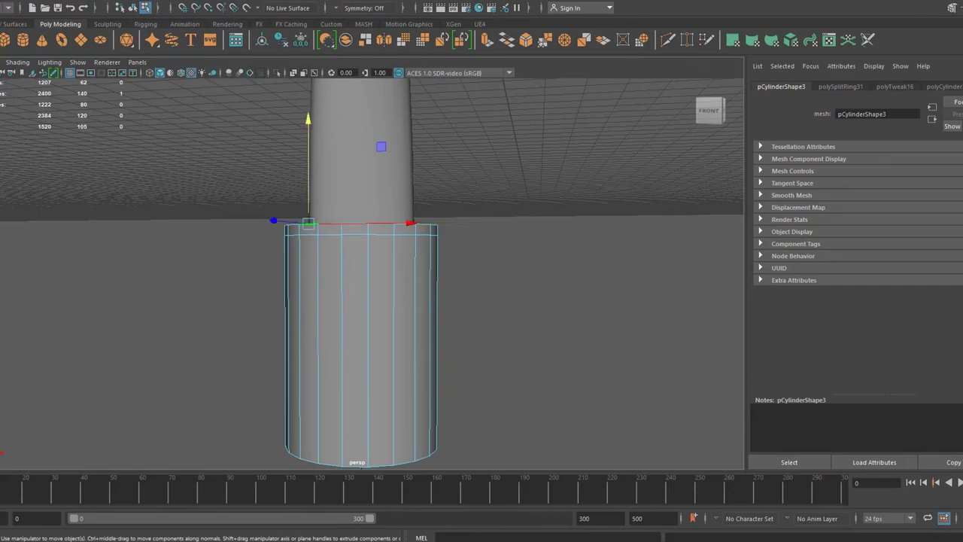
click(275, 77)
click(368, 342)
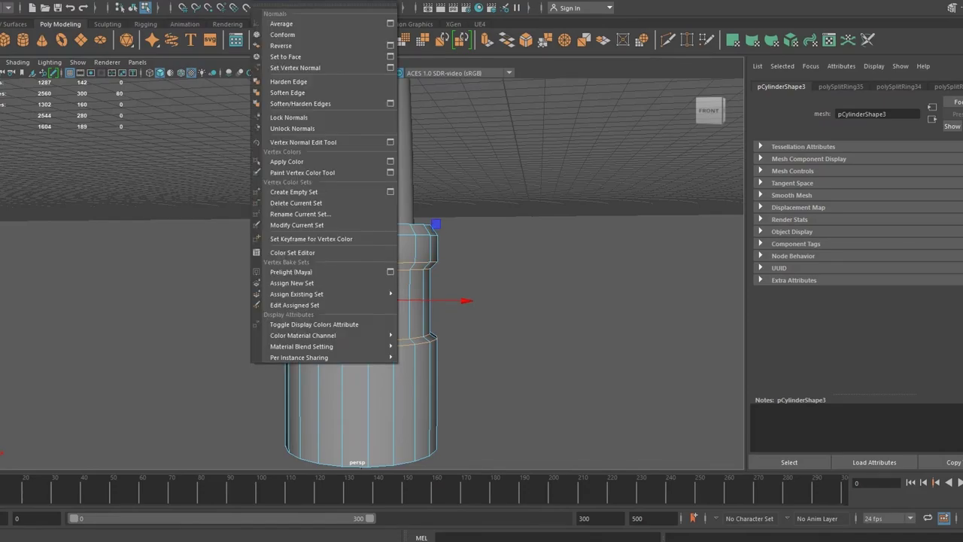
- Harden the cylinder's top bevel edges, then select its lower faces and the sphere beneath
shift+right_drag(331, 263, 344, 301)
alt+drag(362, 301, 362, 231)
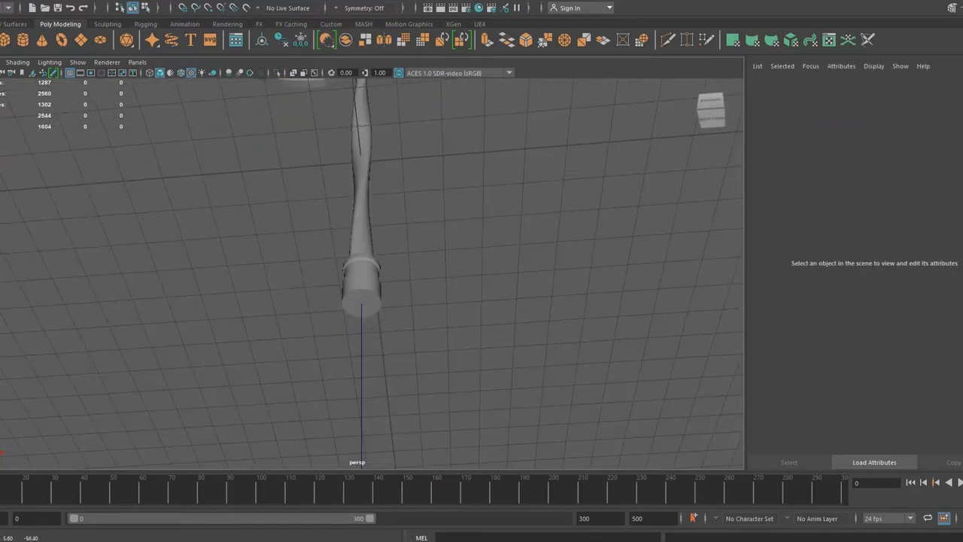
right_click(362, 231)
drag(430, 387, 291, 343)
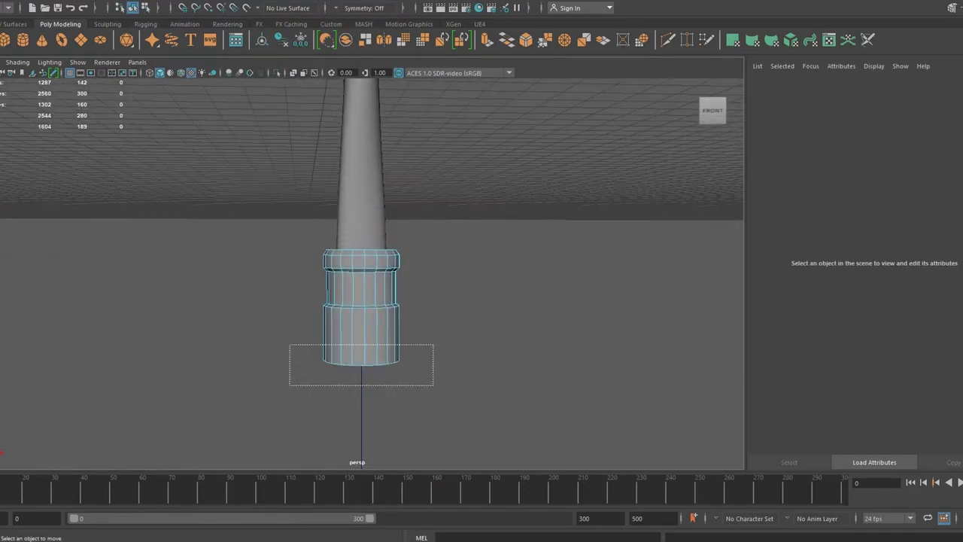
scroll(361, 301, down, 5)
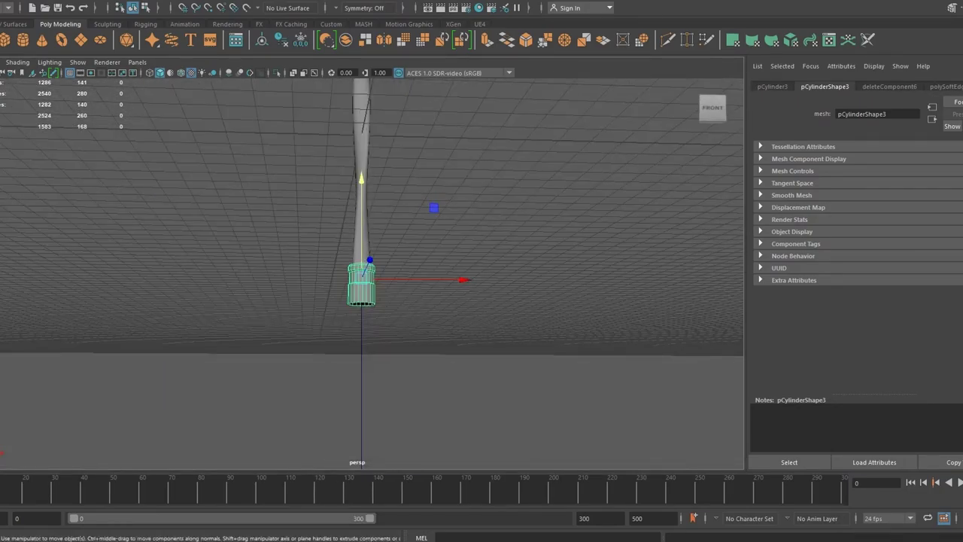
click(361, 171)
- Move the sphere beneath the bottom cylinder and select a horizontal vertex row in front view
key(f)
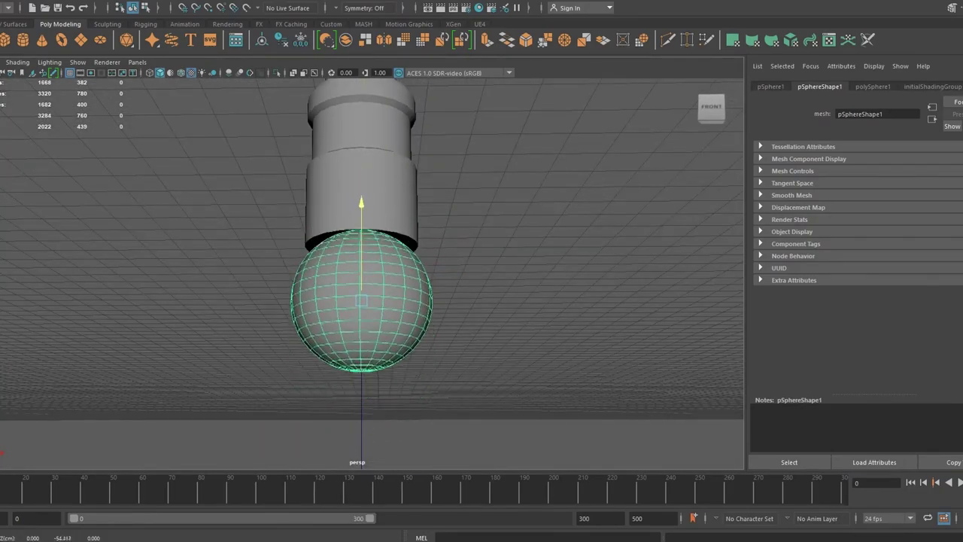
drag(361, 226, 361, 248)
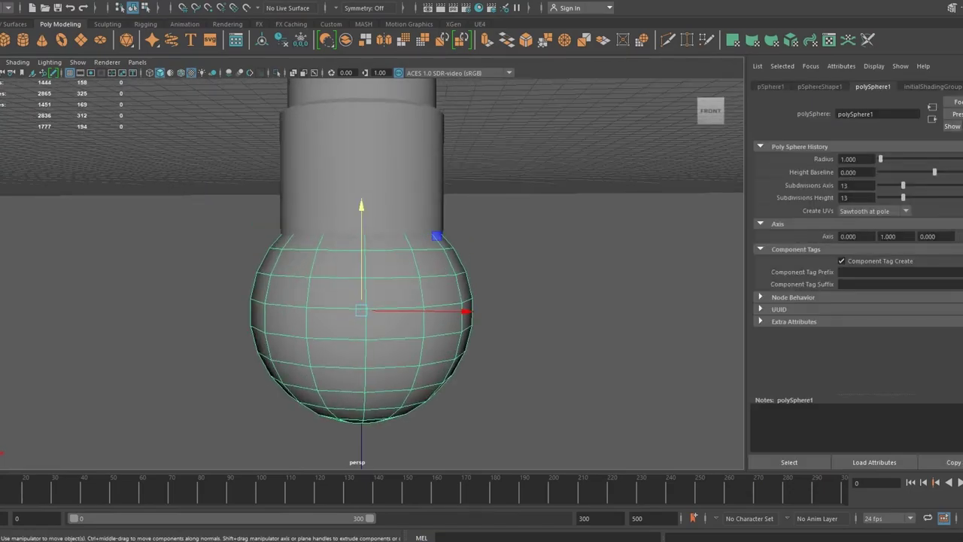
key(space)
key(space)
scroll(372, 411, up, 10)
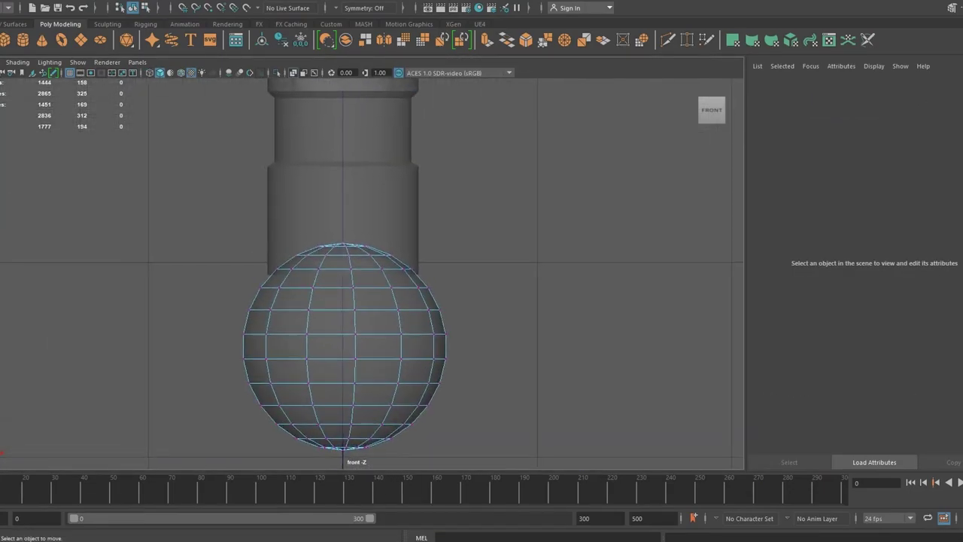
drag(474, 282, 131, 298)
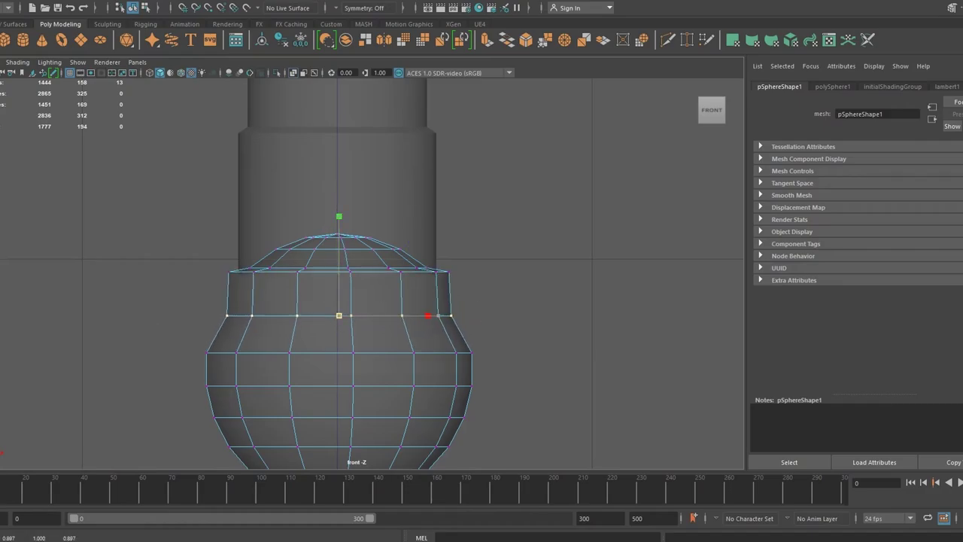
key(space)
key(space)
key(f)
- Soften the shading of the sphere's edges
right_click(316, 232)
click(366, 215)
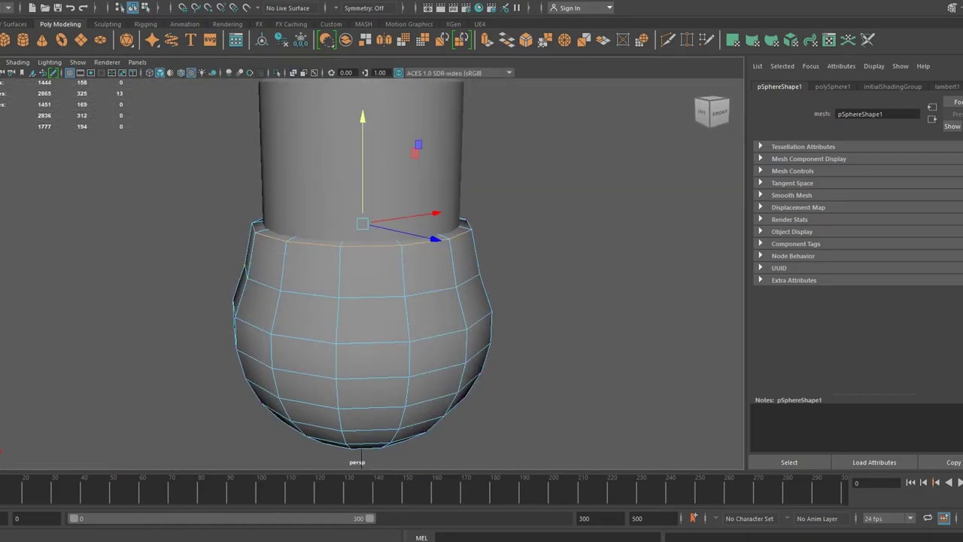
scroll(362, 271, down, 5)
- Insert a horizontal edge loop around the grip cylinder
click(366, 140)
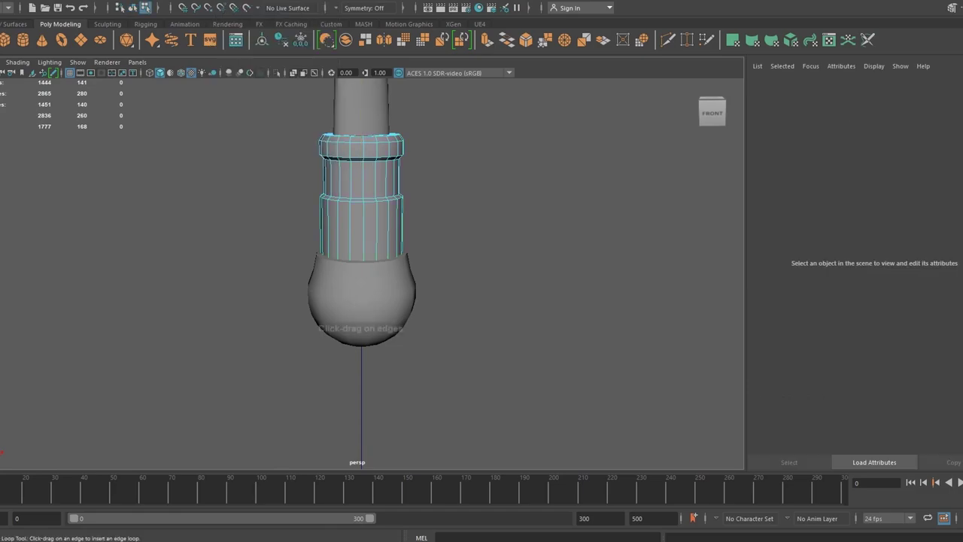
scroll(361, 226, up, 8)
click(371, 178)
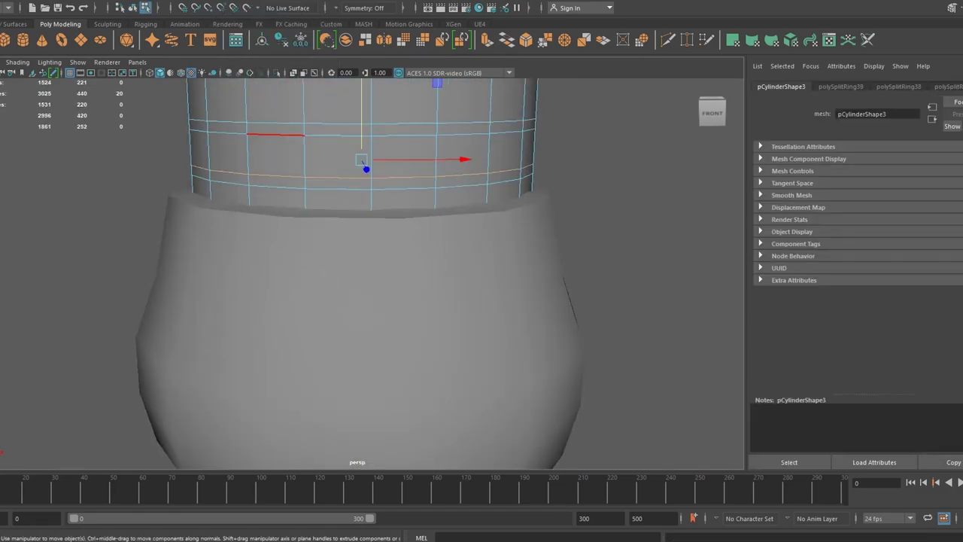
- Extrude the grip's face ring with Ctrl+E and shrink it inward into a groove
key(ctrl+e)
drag(362, 160, 361, 143)
right_drag(366, 151, 331, 103)
scroll(361, 271, down, 5)
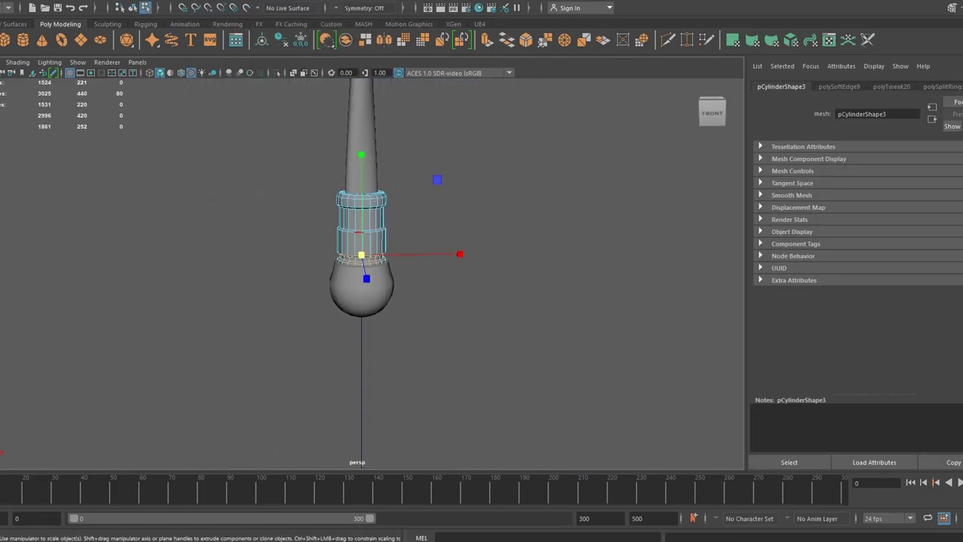
click(527, 339)
scroll(361, 271, down, 5)
alt+drag(361, 270, 361, 226)
scroll(362, 271, up, 5)
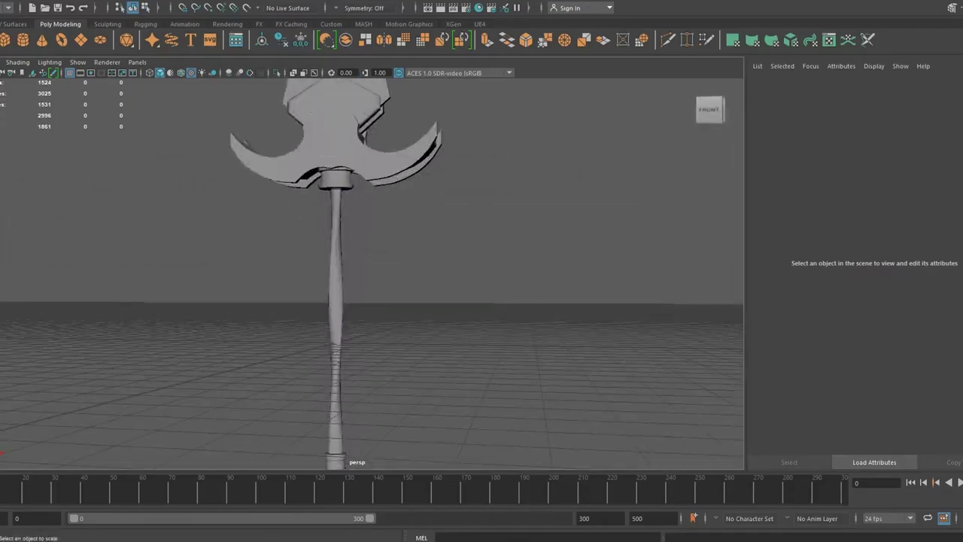
scroll(361, 271, down, 3)
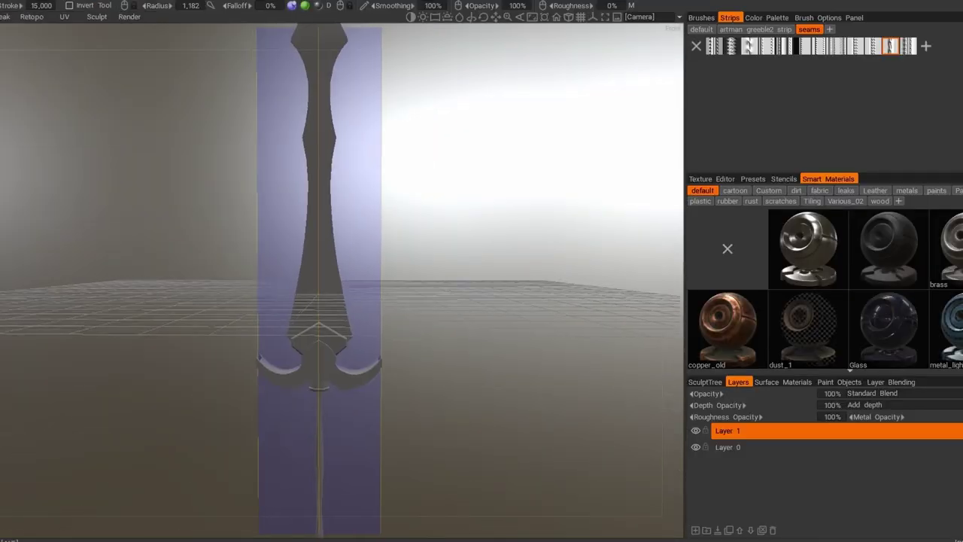
- Apply a dark metal smart material to the sword and confirm the curvature calculation
scroll(809, 302, down, 1)
click(808, 263)
click(226, 301)
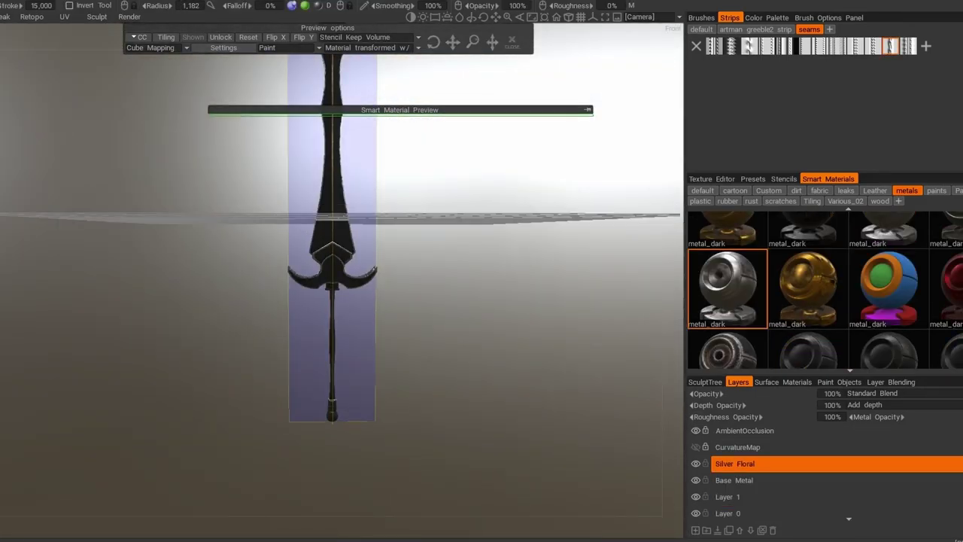
- Lay mirrored metal strips along curves on the sword guard
scroll(377, 385, up, 5)
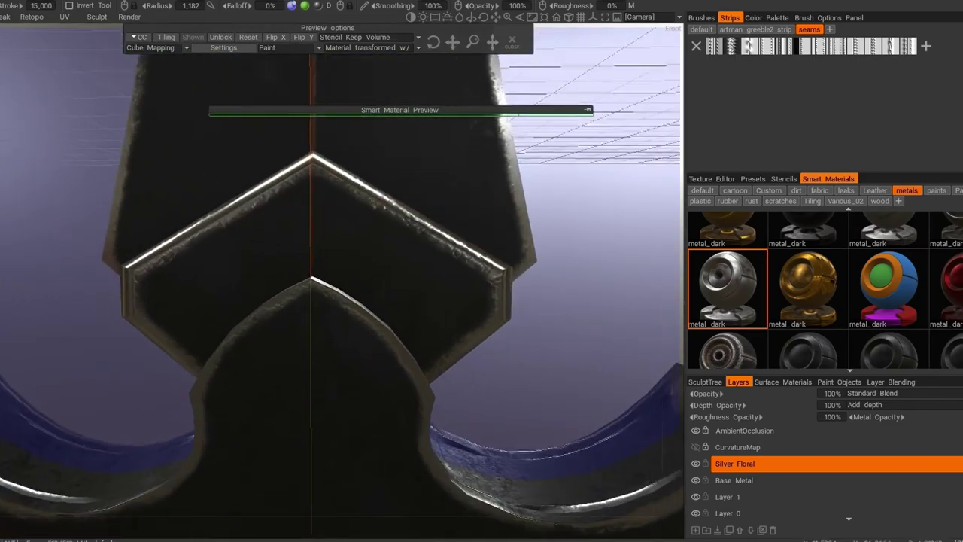
middle_drag(474, 238, 253, 175)
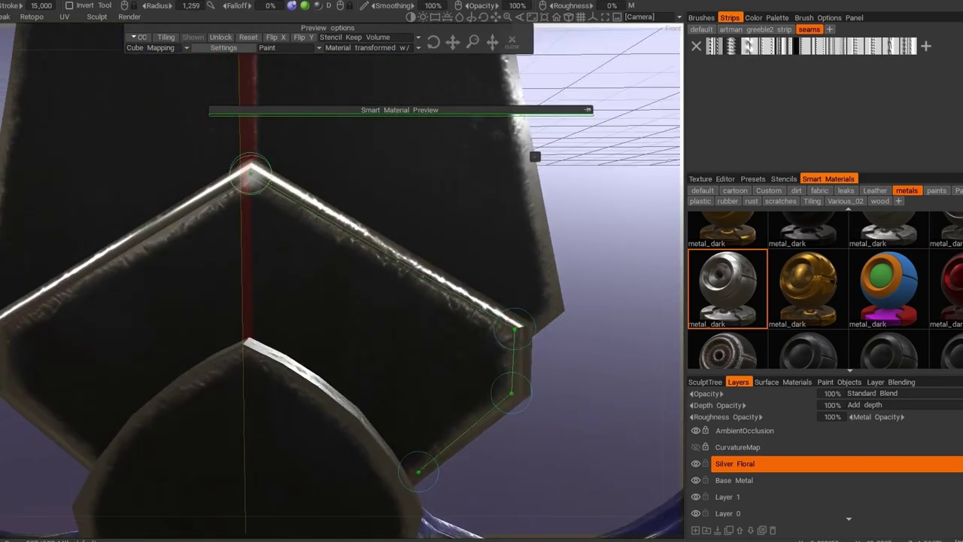
key(Return)
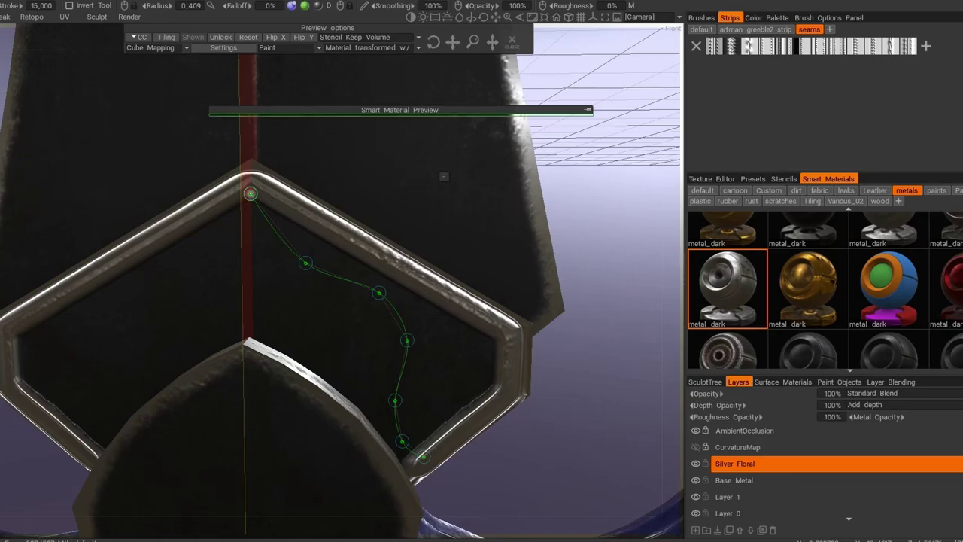
key(Return)
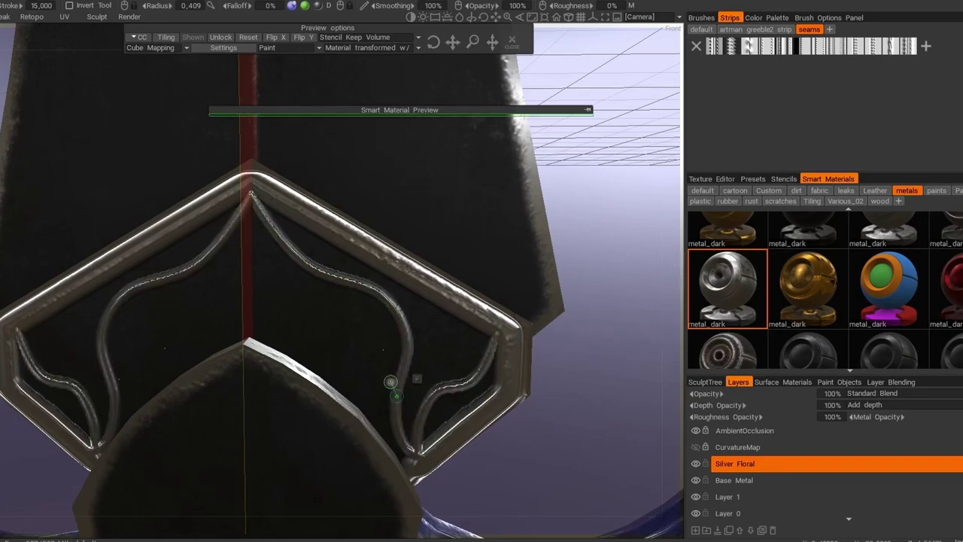
scroll(160, 229, up, 2)
click(484, 434)
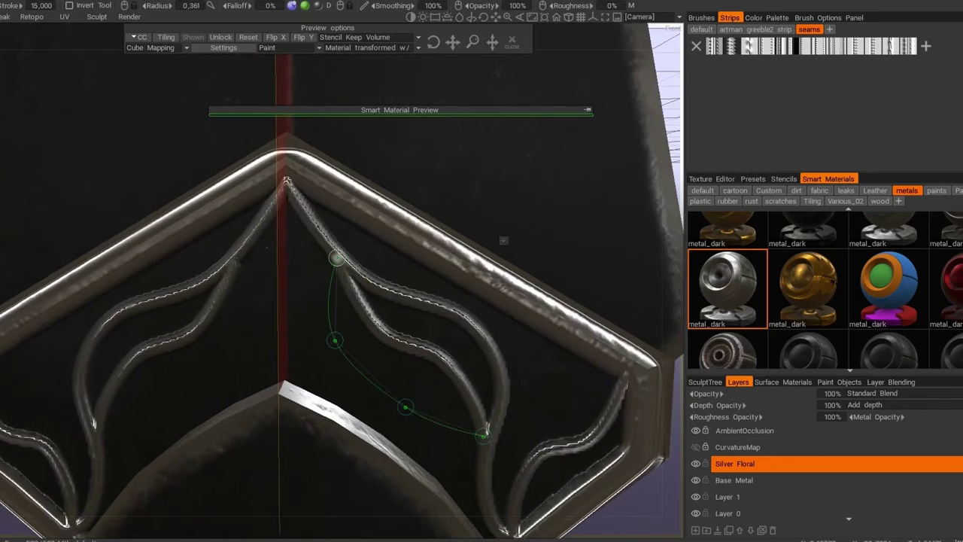
key(Return)
middle_drag(484, 434, 454, 494)
- Add a metal strip along the guard's upper arch and clear the leftover curve
scroll(434, 374, down, 5)
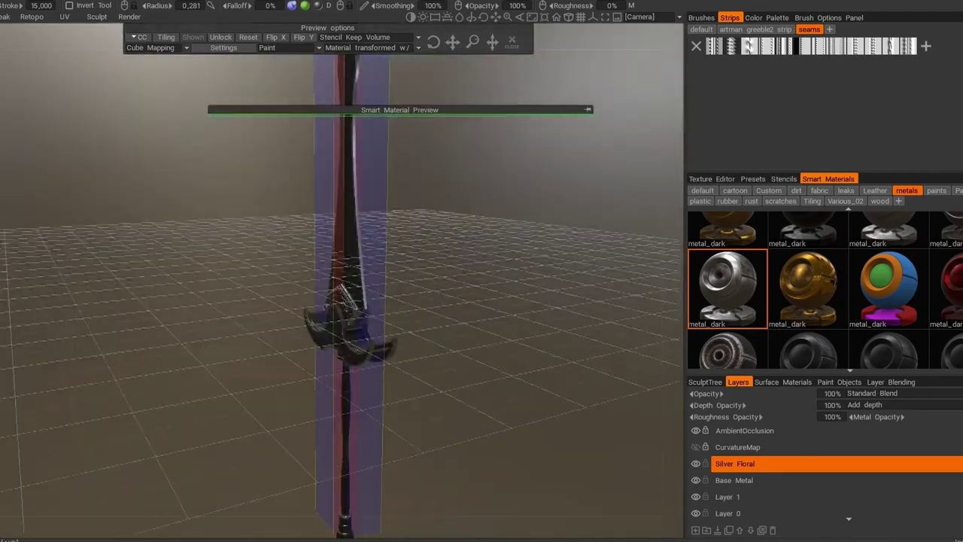
alt+drag(434, 373, 269, 337)
scroll(125, 288, up, 5)
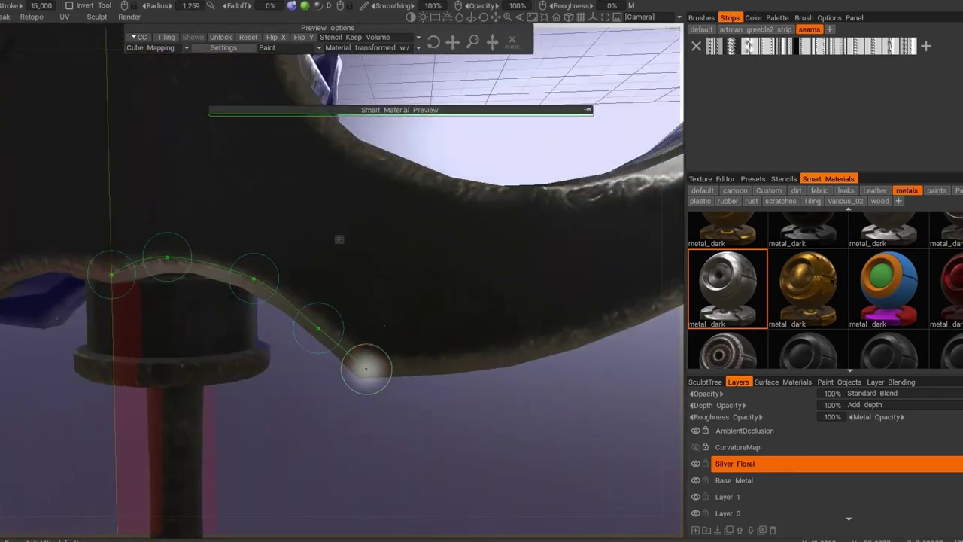
alt+drag(365, 368, 602, 272)
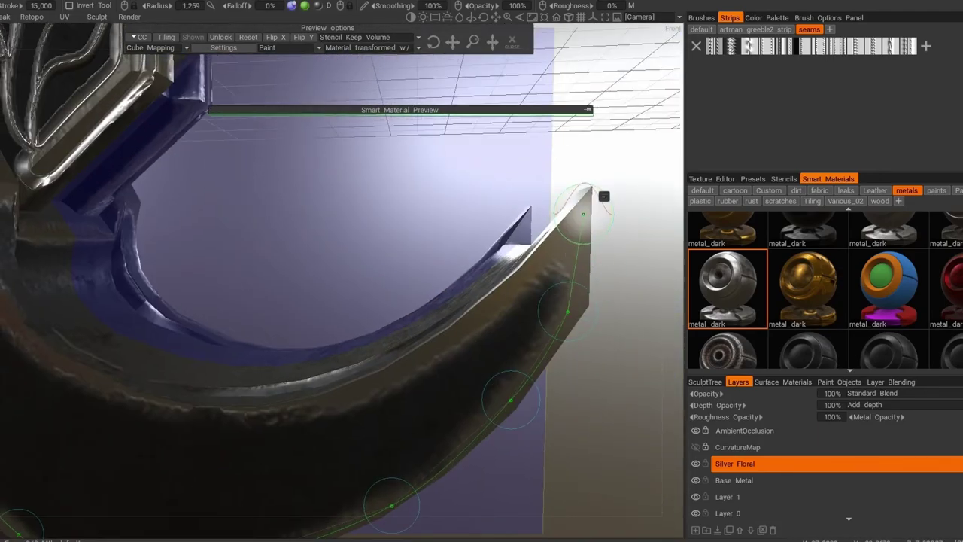
alt+drag(581, 199, 241, 163)
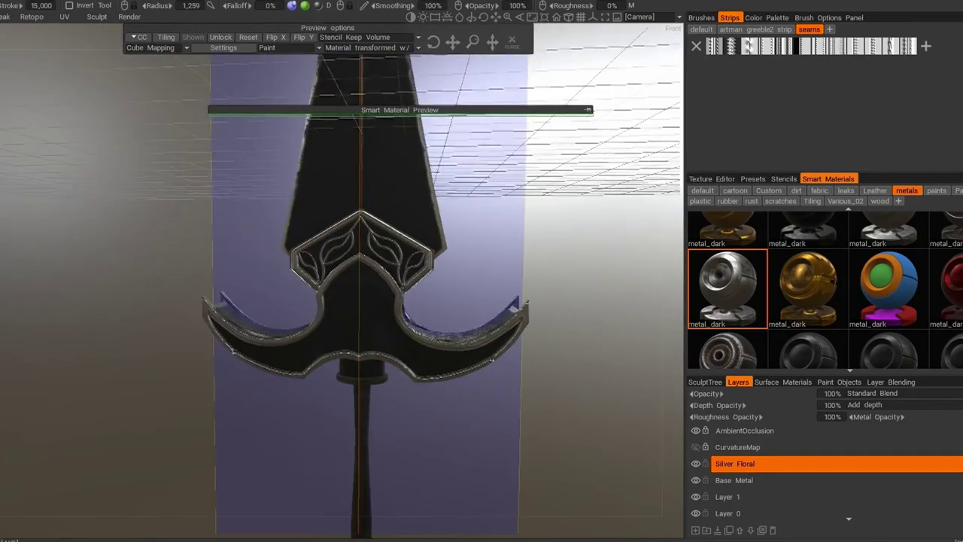
mouse_move(176, 128)
alt+mouse_down()
mouse_move(429, 279)
mouse_move(389, 361)
alt+mouse_up()
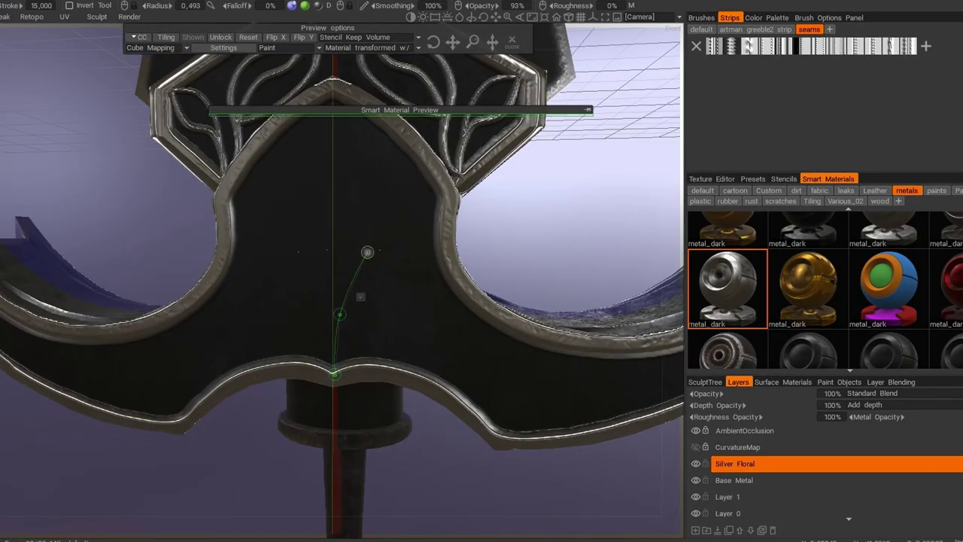
alt+drag(444, 189, 630, 213)
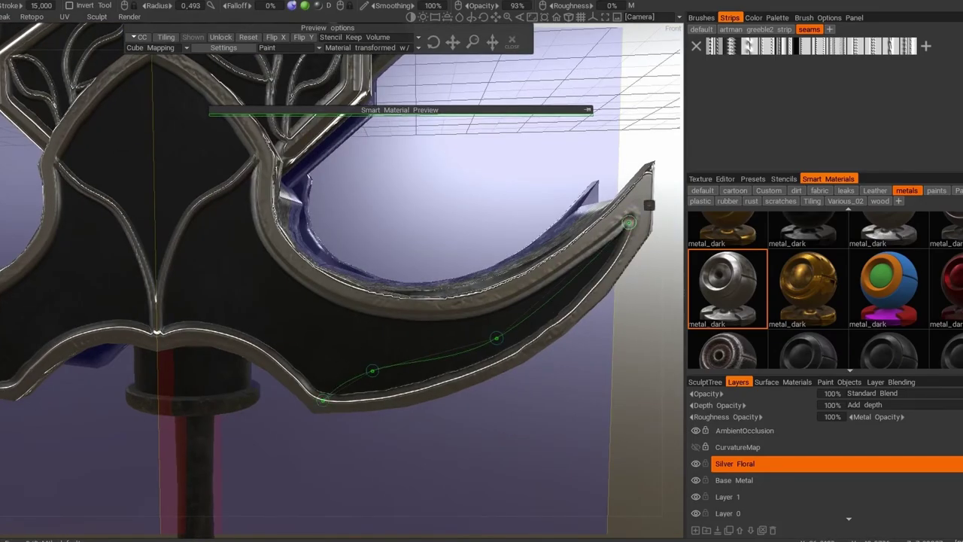
alt+drag(388, 147, 331, 151)
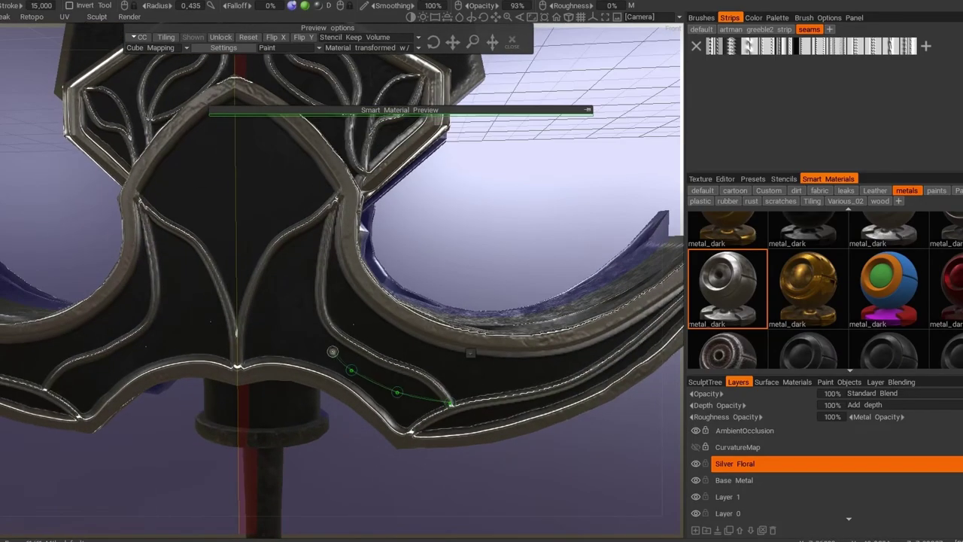
alt+drag(470, 293, 552, 426)
mouse_move(137, 434)
alt+mouse_down()
mouse_move(164, 529)
mouse_move(329, 361)
alt+mouse_up()
key(Return)
click(379, 417)
key(Return)
- Inspect the floral filigree near the guard's ring, then view the whole sword
alt+drag(550, 284, 237, 429)
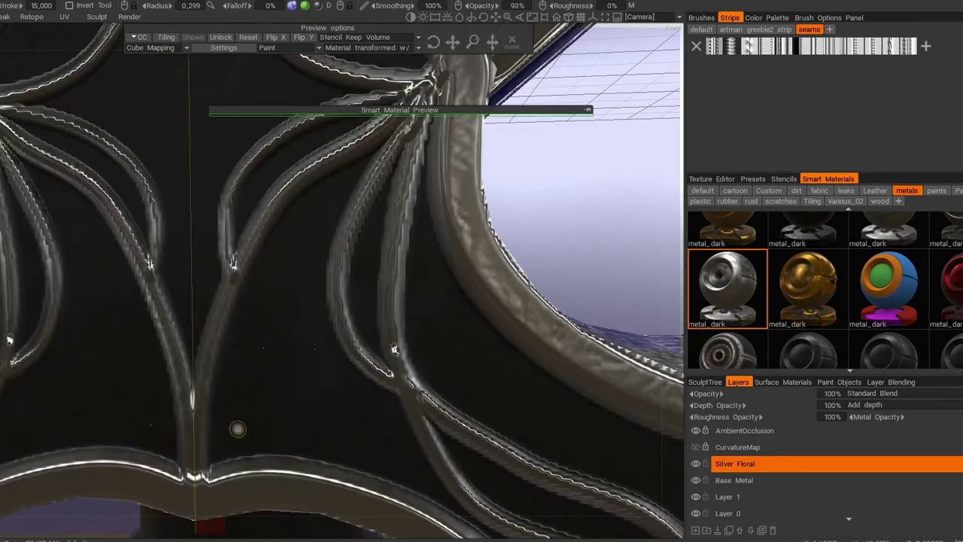
mouse_move(301, 192)
alt+mouse_down()
mouse_move(444, 318)
mouse_move(332, 339)
alt+mouse_up()
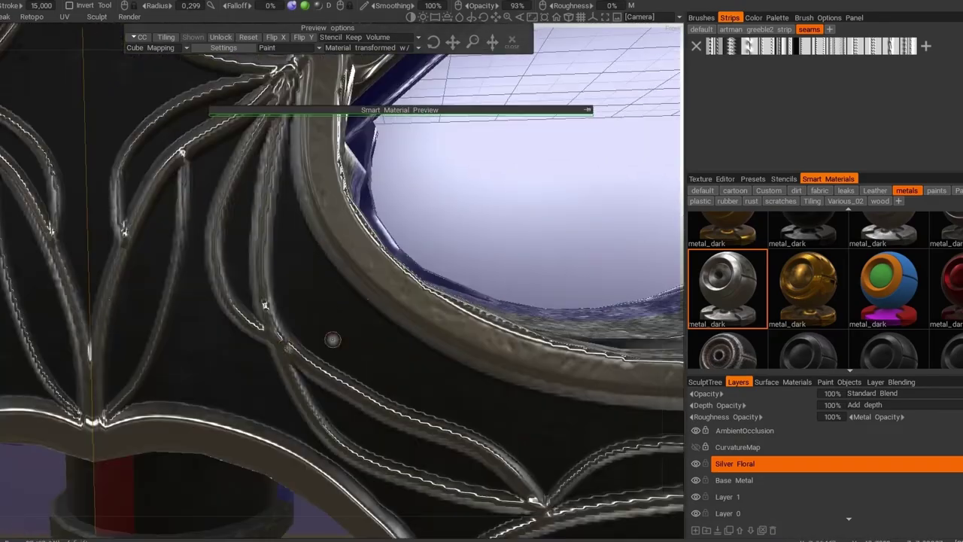
alt+drag(304, 261, 466, 374)
scroll(467, 303, down, 5)
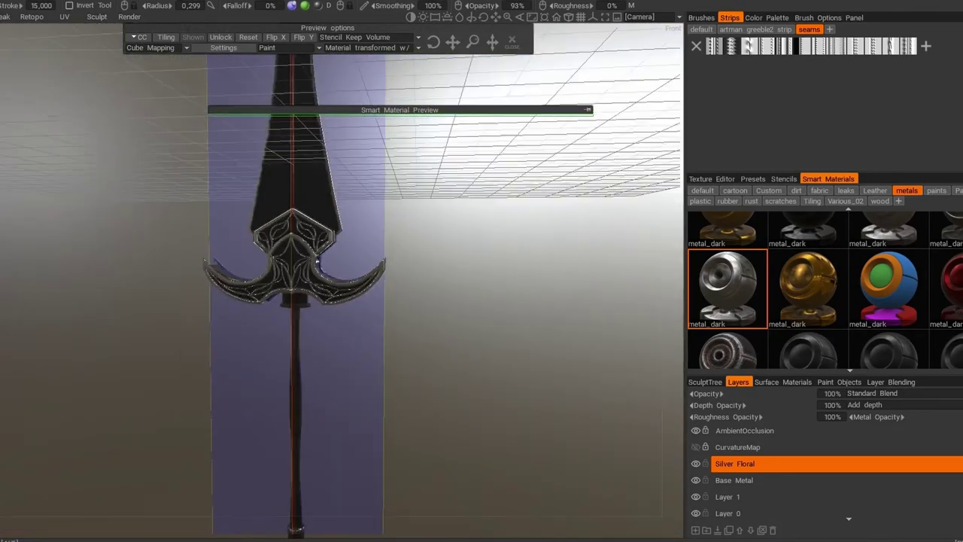
alt+drag(466, 303, 245, 285)
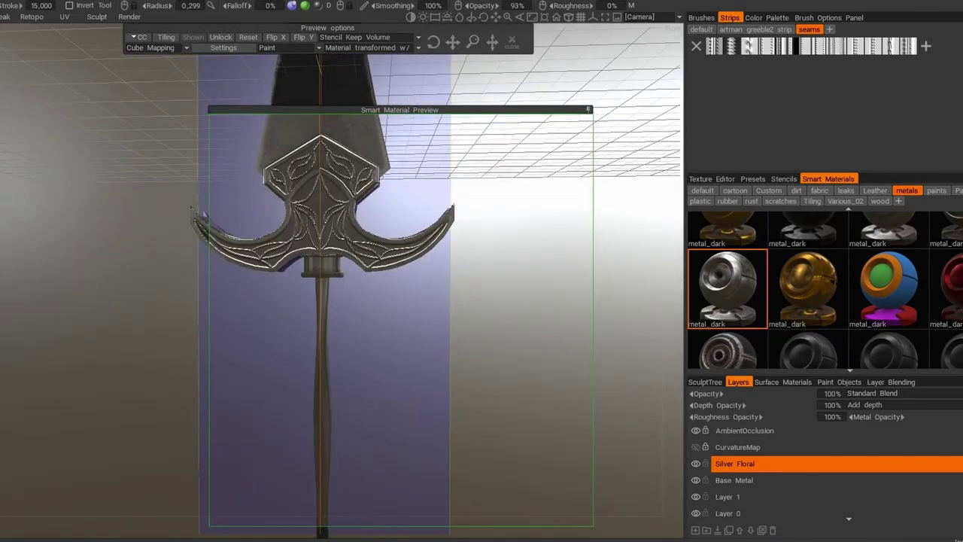
- Orbit around the collar below the guard to view it from several angles
scroll(245, 284, down, 5)
scroll(320, 301, up, 3)
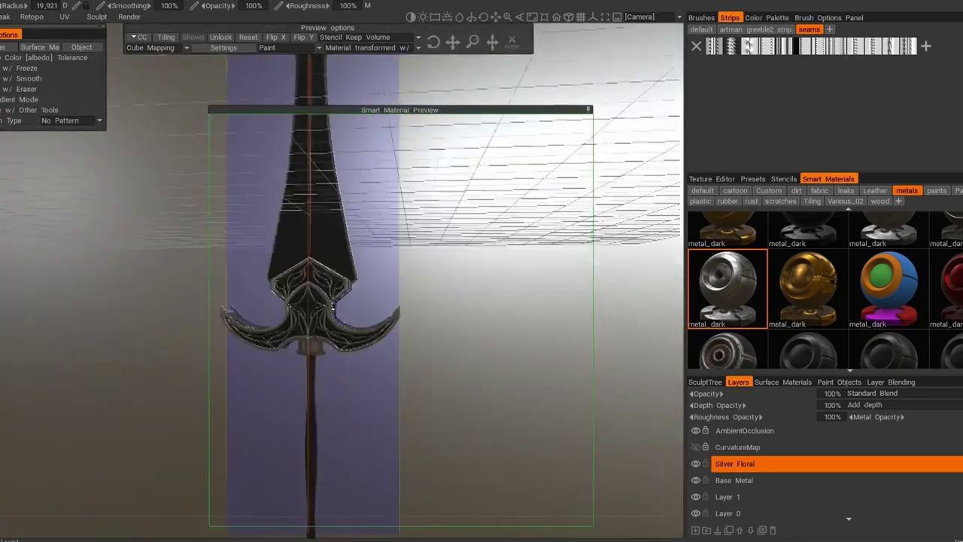
scroll(320, 301, up, 2)
scroll(320, 301, up, 3)
scroll(334, 301, down, 5)
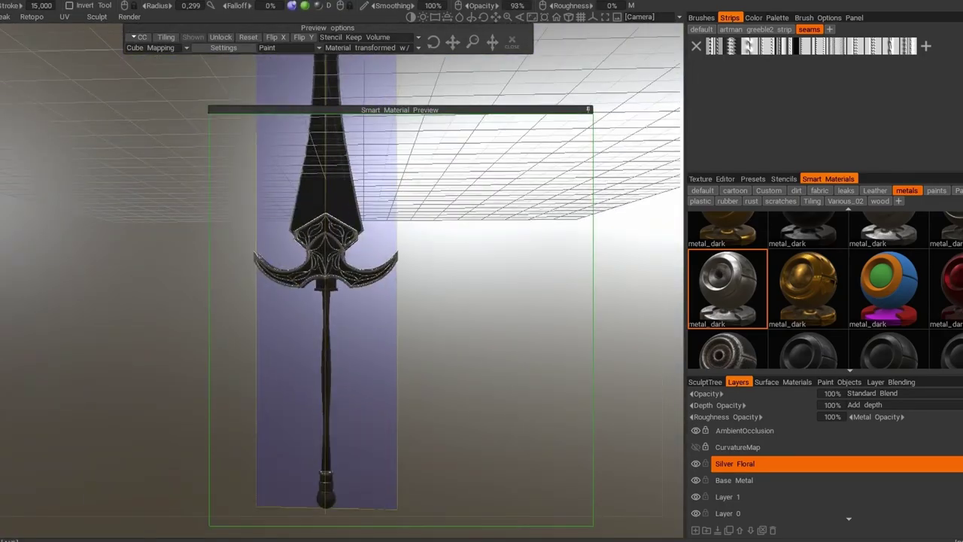
scroll(263, 388, up, 5)
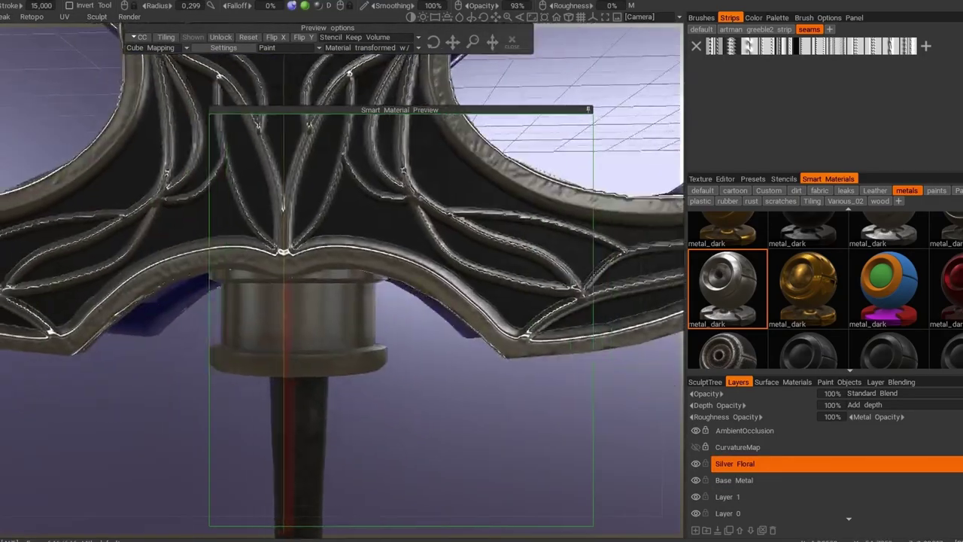
scroll(263, 388, up, 2)
middle_drag(263, 406, 434, 353)
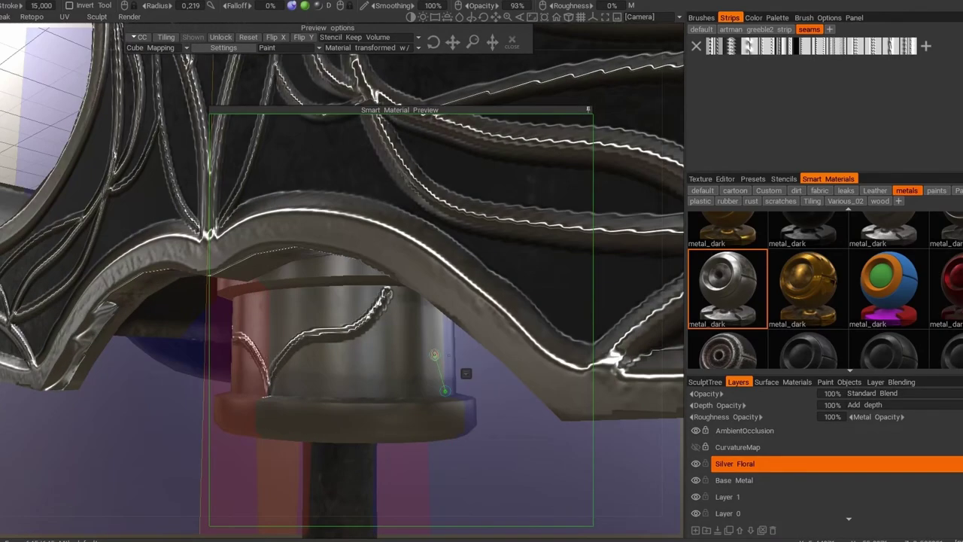
mouse_move(385, 293)
middle_down()
mouse_move(260, 395)
mouse_move(459, 404)
middle_up()
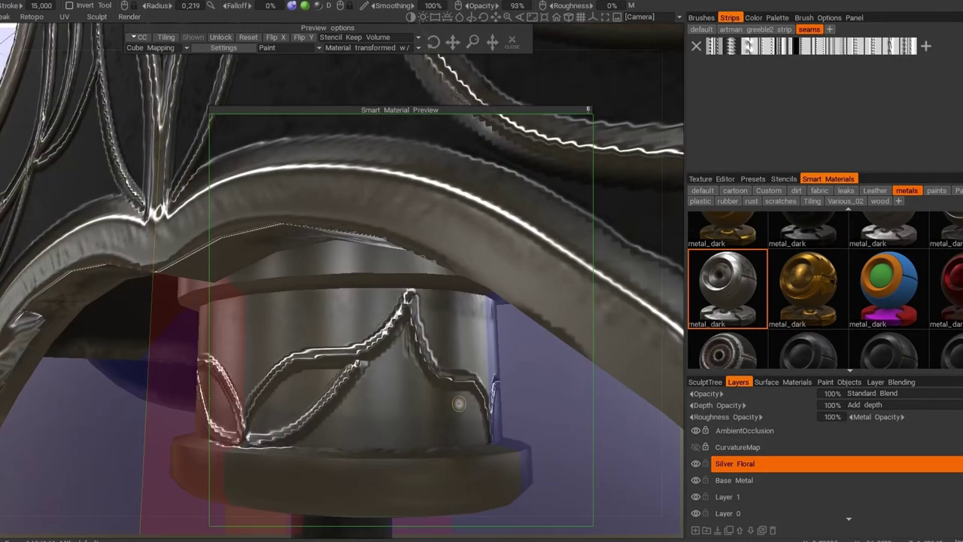
middle_drag(504, 285, 377, 307)
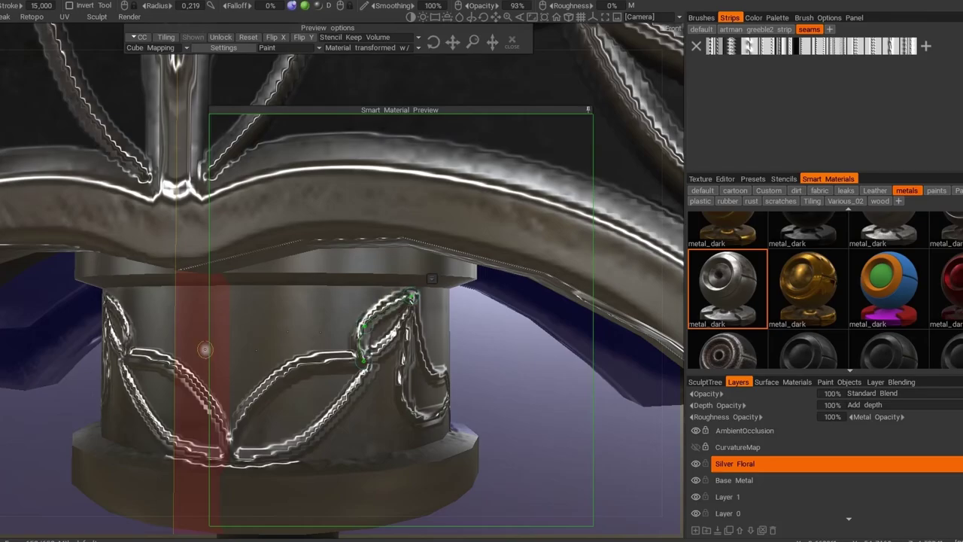
middle_drag(205, 349, 254, 392)
- Rotate around the grip to inspect its engraving and the new strip curve
scroll(433, 416, down, 5)
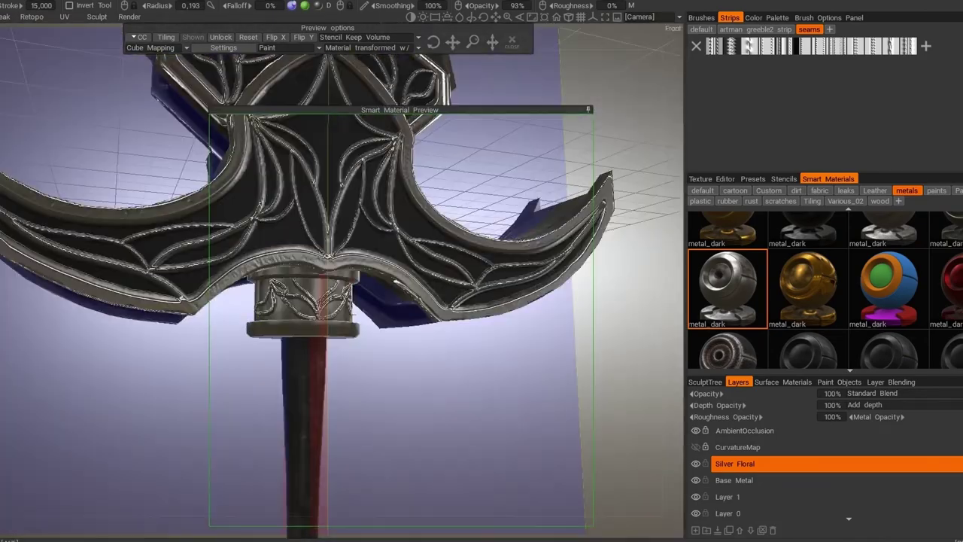
middle_drag(421, 376, 362, 226)
scroll(354, 286, up, 5)
scroll(392, 266, up, 3)
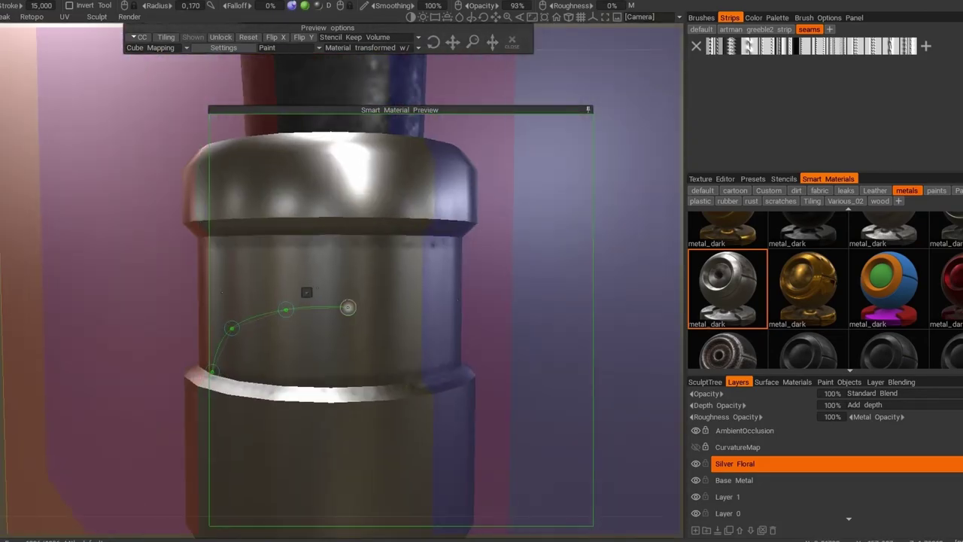
middle_drag(440, 318, 418, 361)
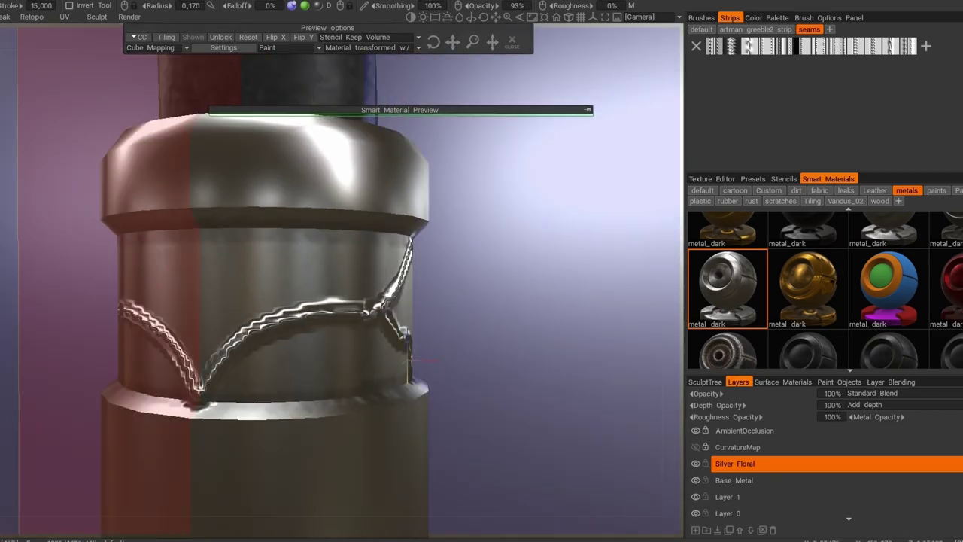
middle_drag(355, 246, 375, 251)
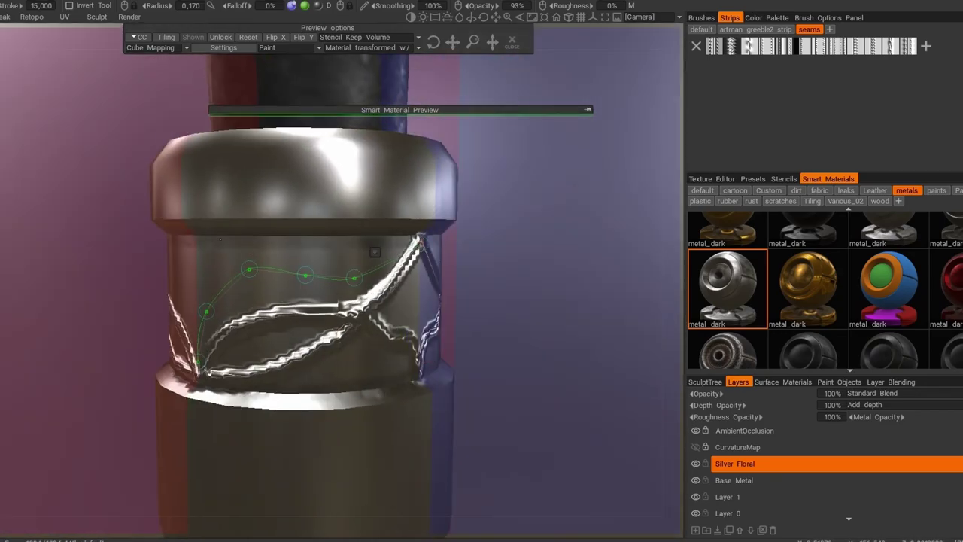
scroll(220, 355, down, 5)
scroll(338, 302, up, 3)
scroll(376, 338, up, 2)
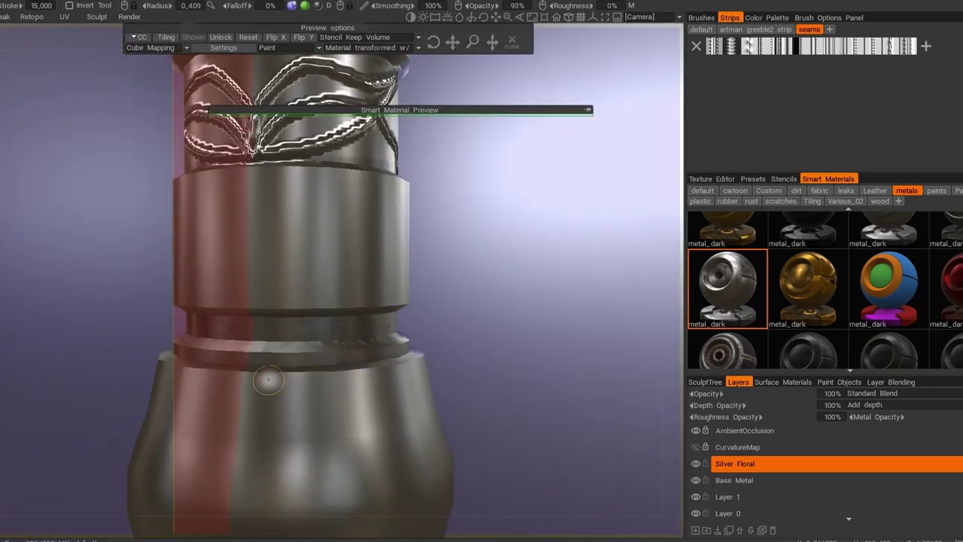
mouse_move(377, 339)
middle_down()
mouse_move(441, 374)
mouse_move(457, 338)
mouse_move(376, 391)
mouse_move(249, 408)
mouse_move(306, 511)
mouse_move(332, 258)
mouse_move(374, 251)
middle_up()
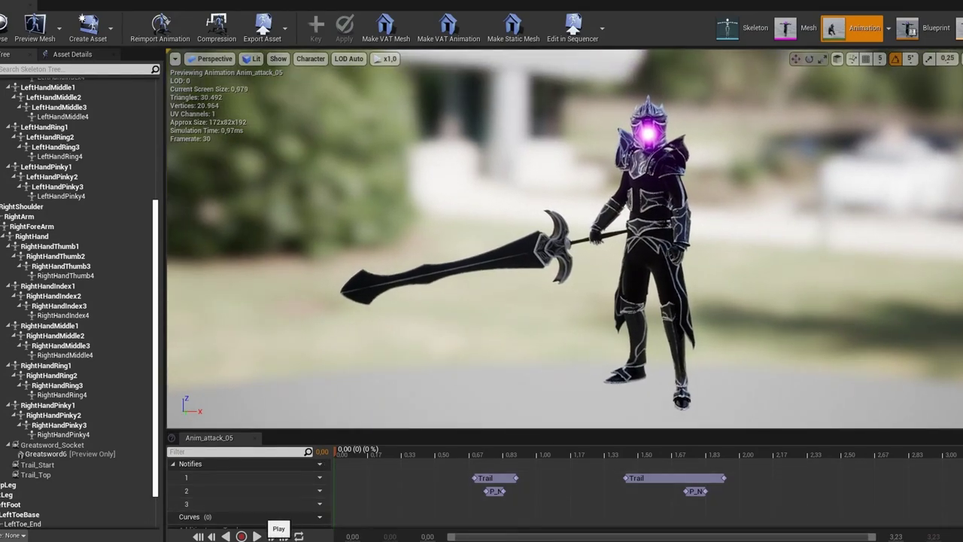
- Play the Anim_attack_05 preview to watch the character swing the greatsword
click(257, 536)
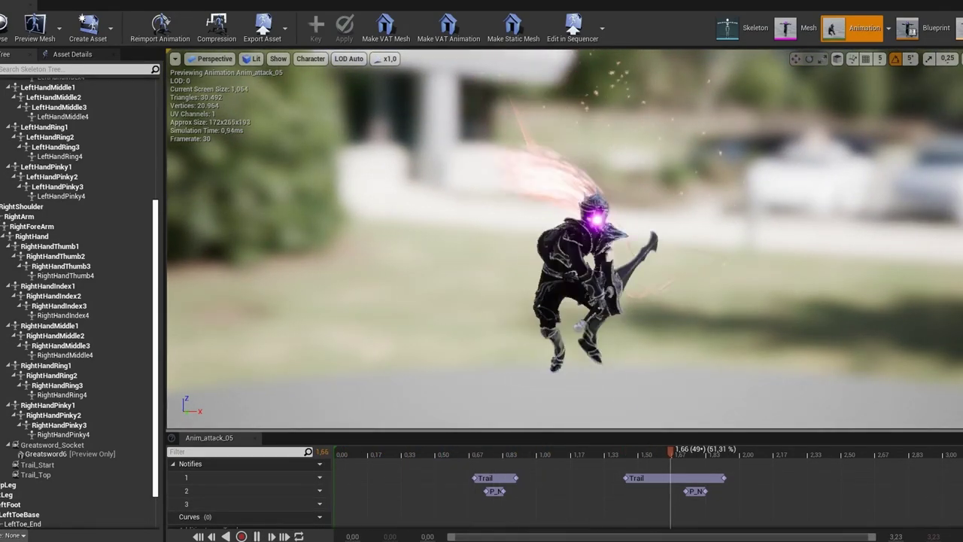